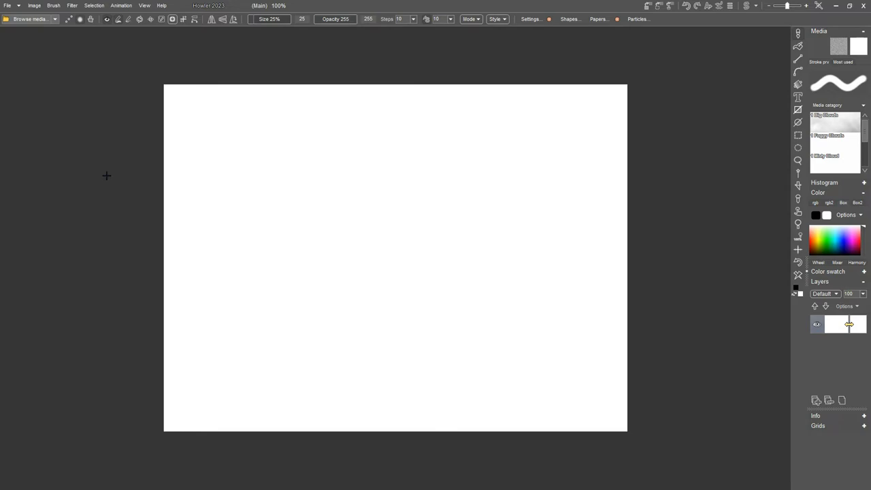
# - Open the View menu above the blank canvas to reach the layout options
pyautogui.click(145, 6)
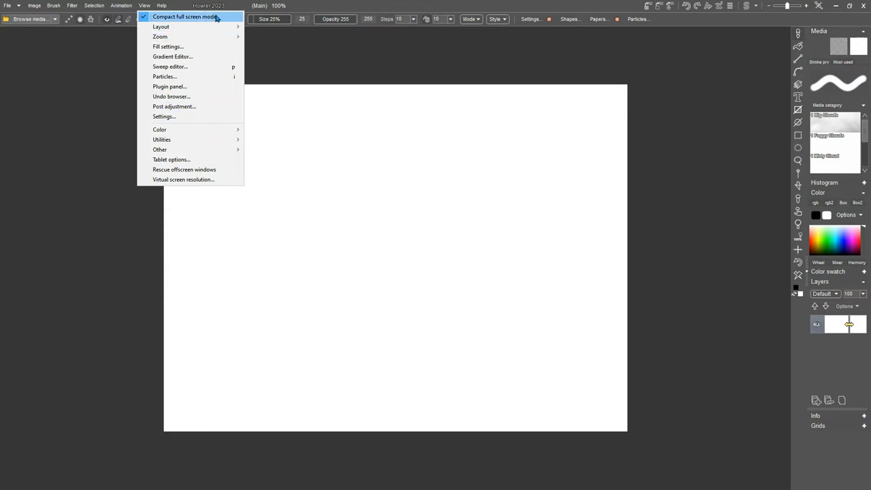
# - Move the sidebar to the left side, then back to the right
pyautogui.moveTo(198, 30)
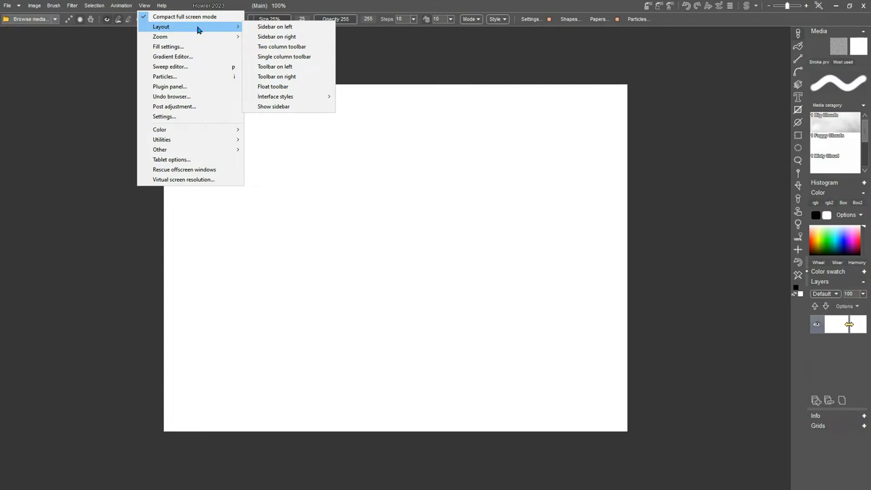
pyautogui.click(279, 27)
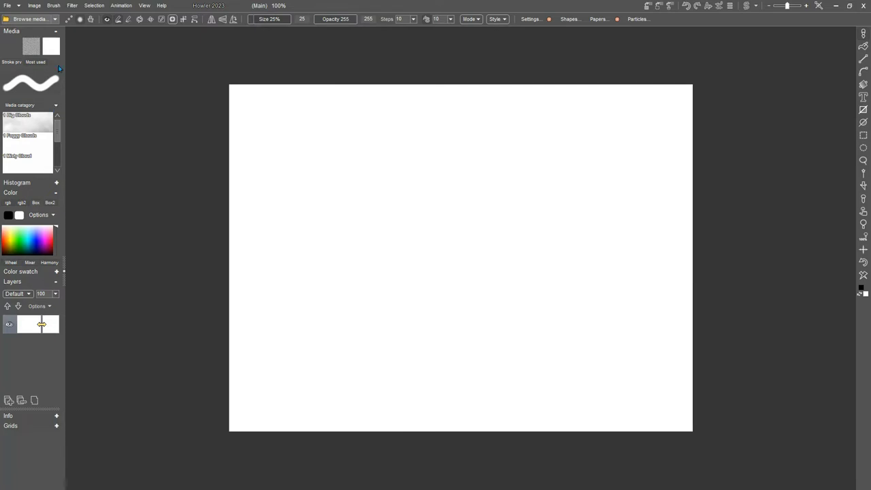
pyautogui.click(145, 6)
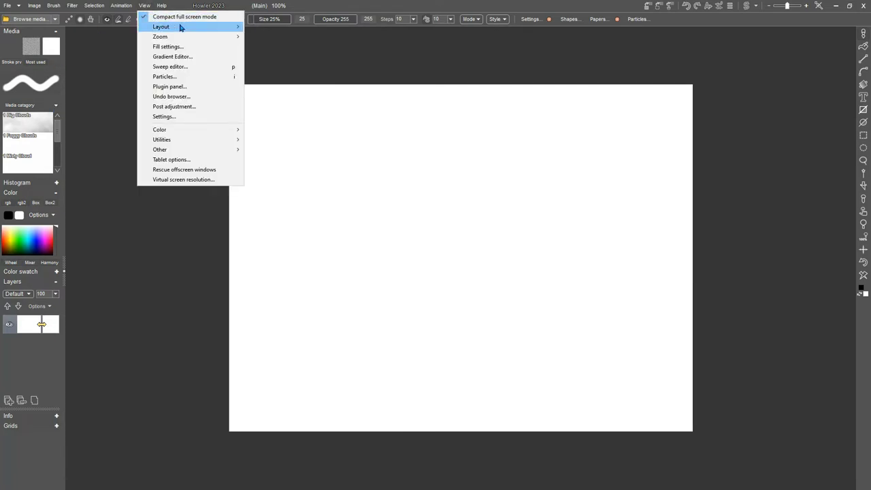
pyautogui.click(284, 38)
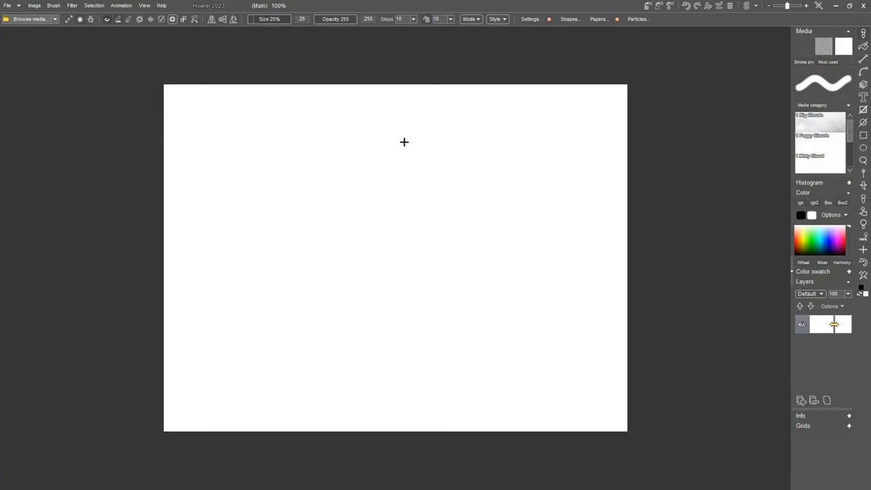
# - Dock the toolbar on the left edge, then return it to the right edge
pyautogui.click(144, 6)
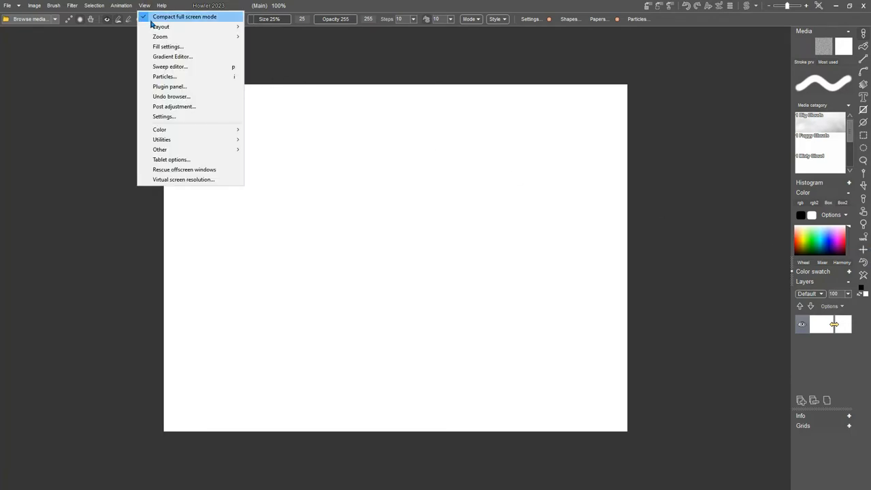
pyautogui.moveTo(160, 27)
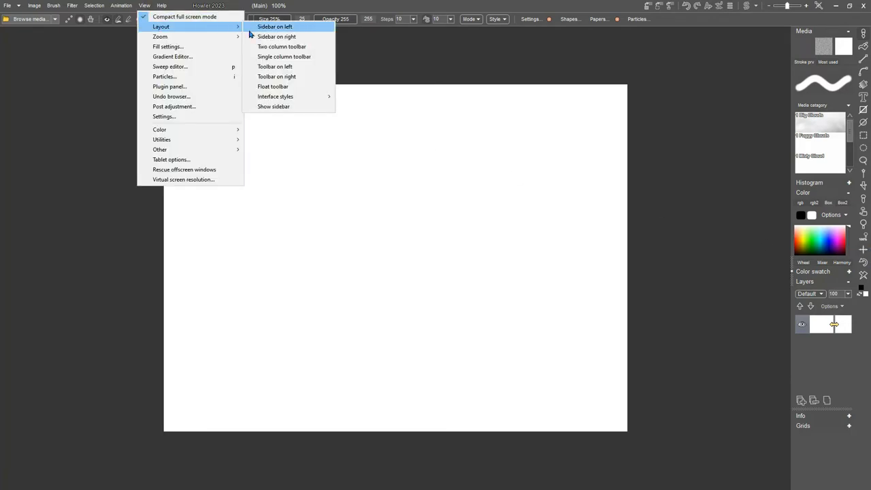
pyautogui.click(285, 67)
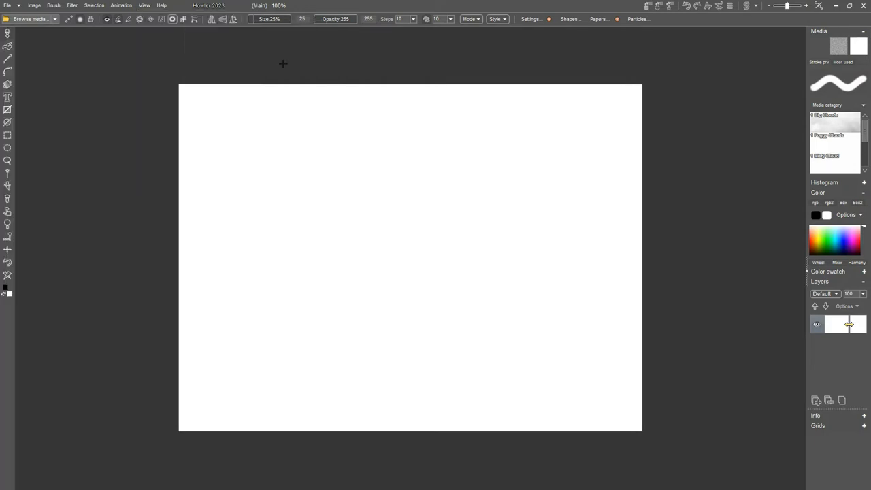
pyautogui.click(145, 7)
pyautogui.moveTo(157, 28)
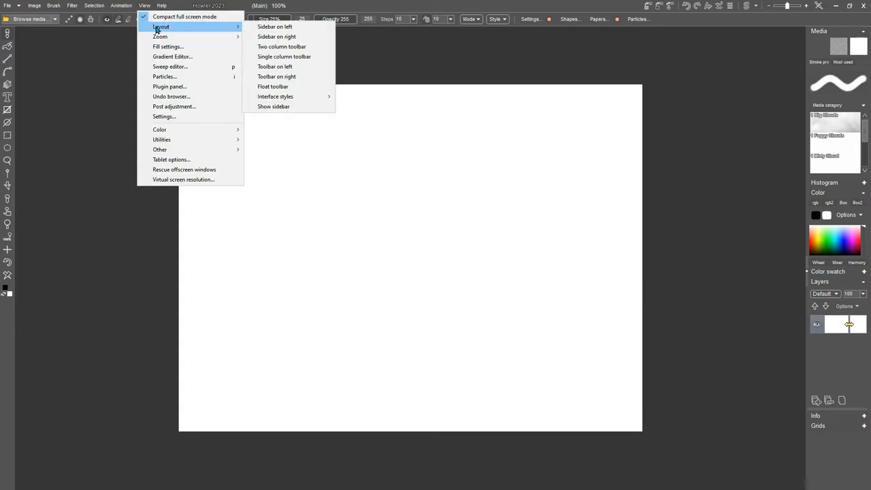
pyautogui.click(303, 76)
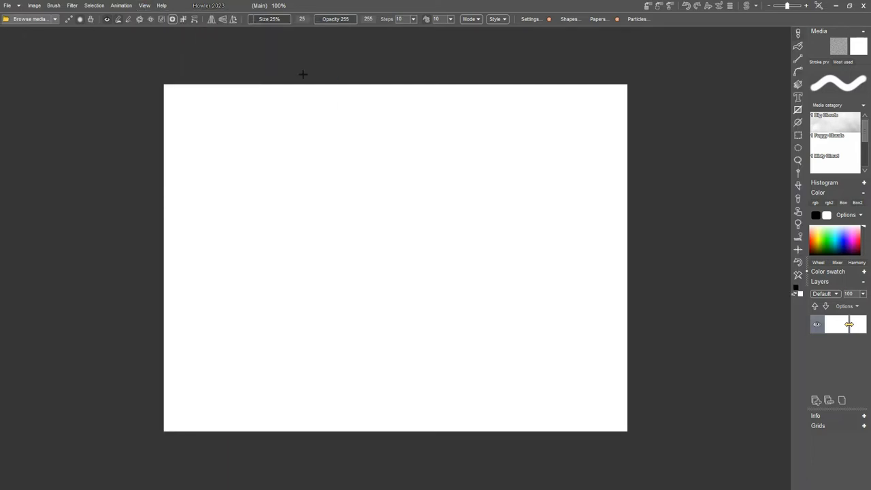
pyautogui.click(145, 6)
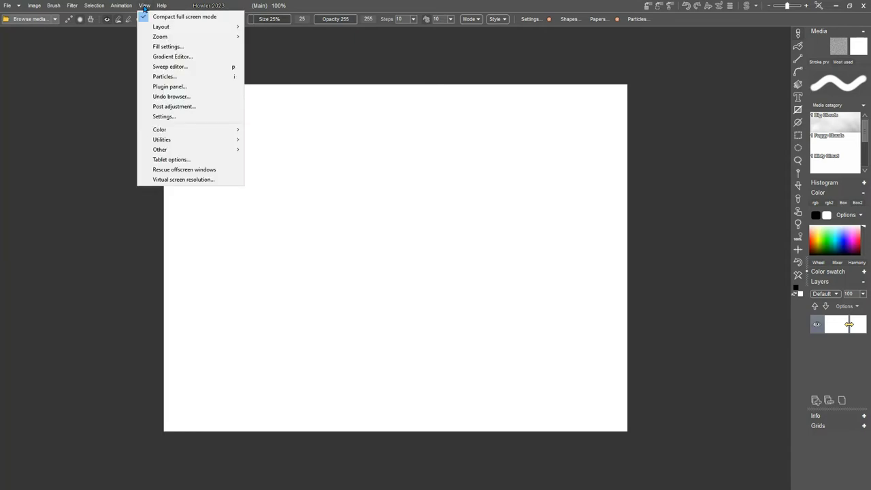
pyautogui.moveTo(158, 27)
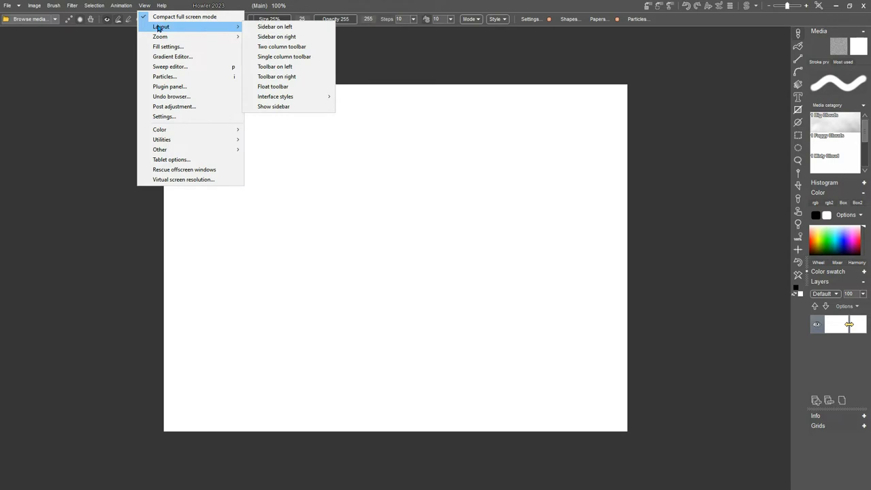
# - Switch the docked toolbar to two columns, then back to a single column
pyautogui.click(286, 46)
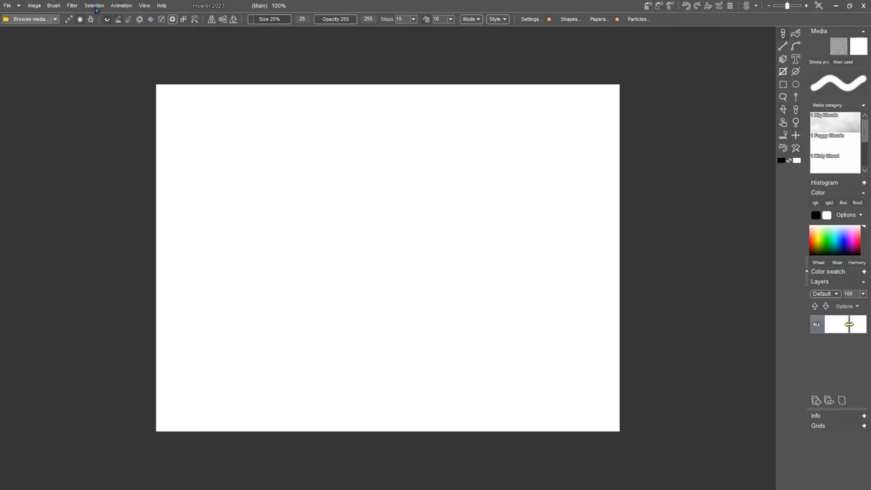
pyautogui.click(144, 6)
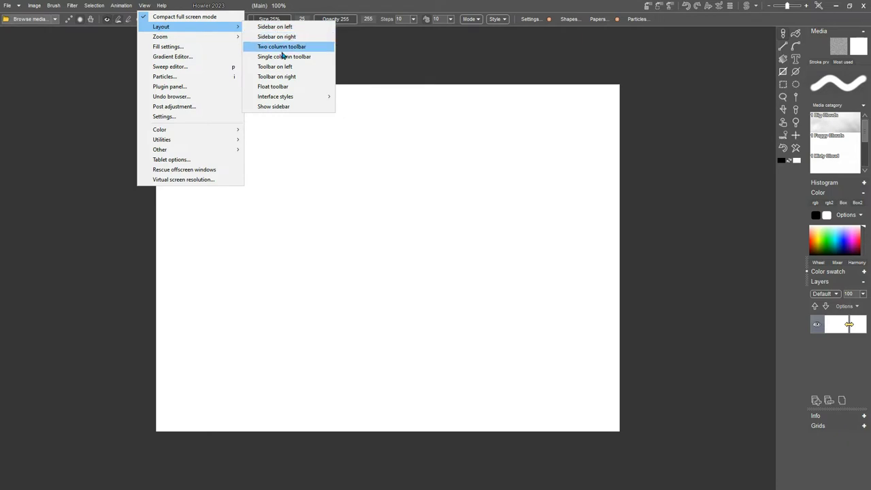
pyautogui.click(281, 51)
pyautogui.click(145, 6)
pyautogui.moveTo(193, 27)
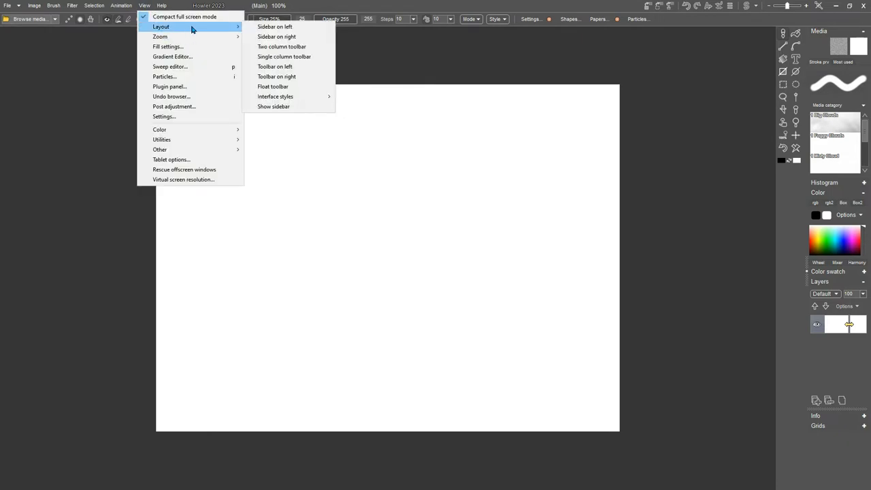
pyautogui.click(290, 57)
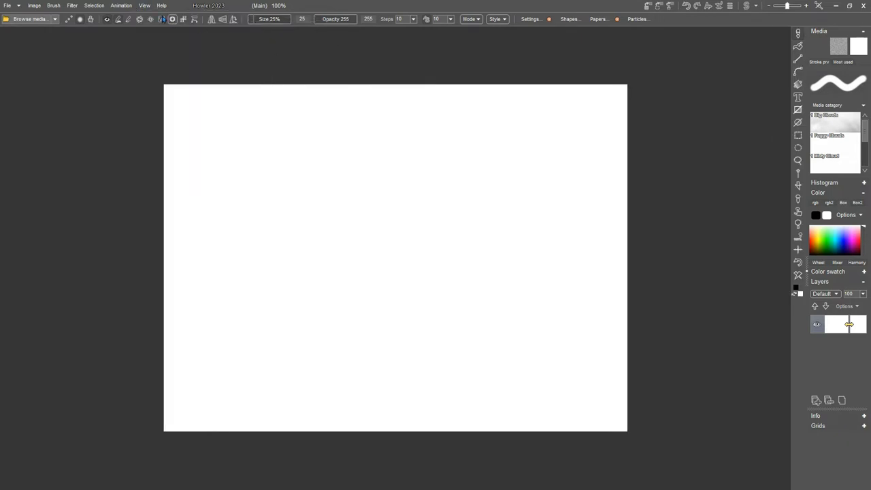
# - Float the toolbar, set it to two columns, and park it at the far left
pyautogui.click(143, 6)
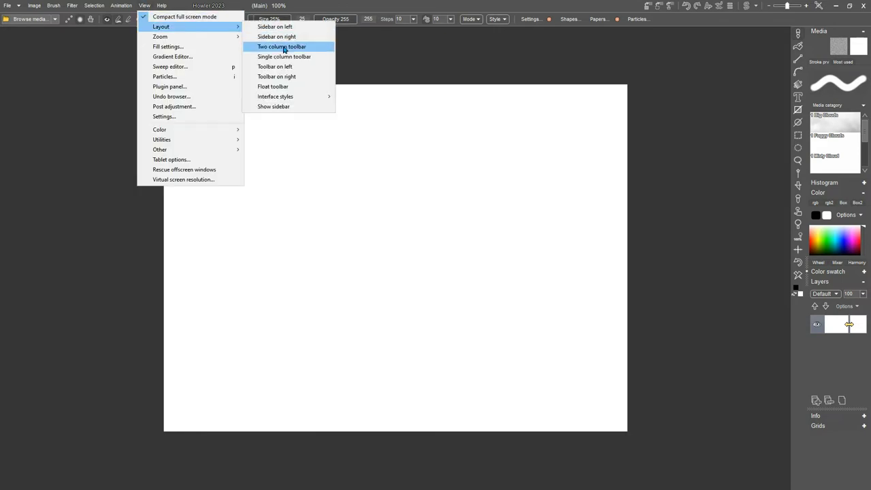
pyautogui.click(275, 86)
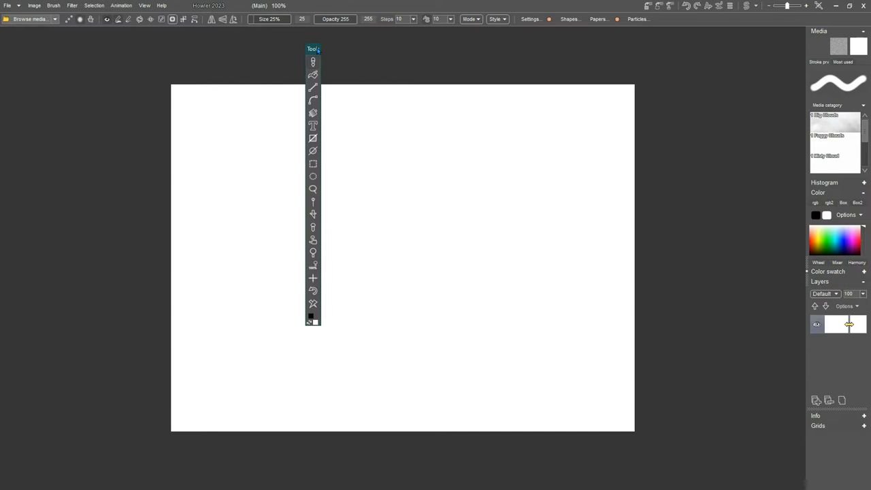
pyautogui.moveTo(317, 50); pyautogui.dragTo(78, 58)
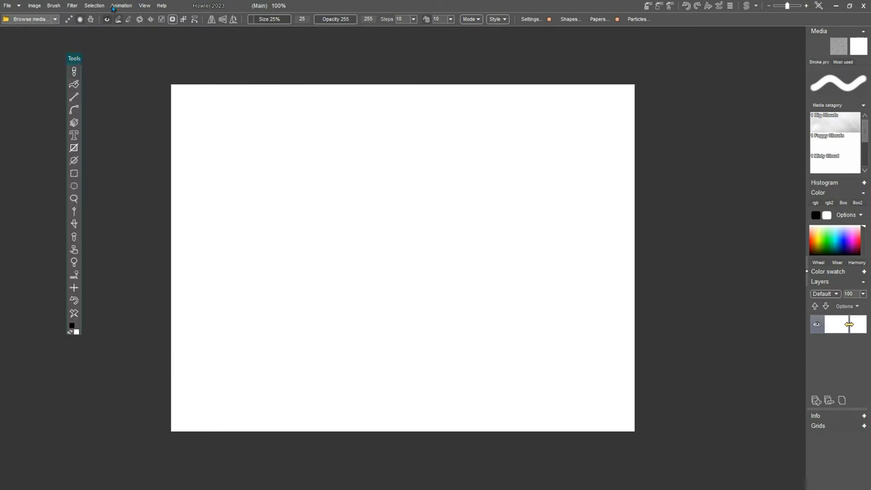
pyautogui.click(145, 5)
pyautogui.moveTo(161, 27)
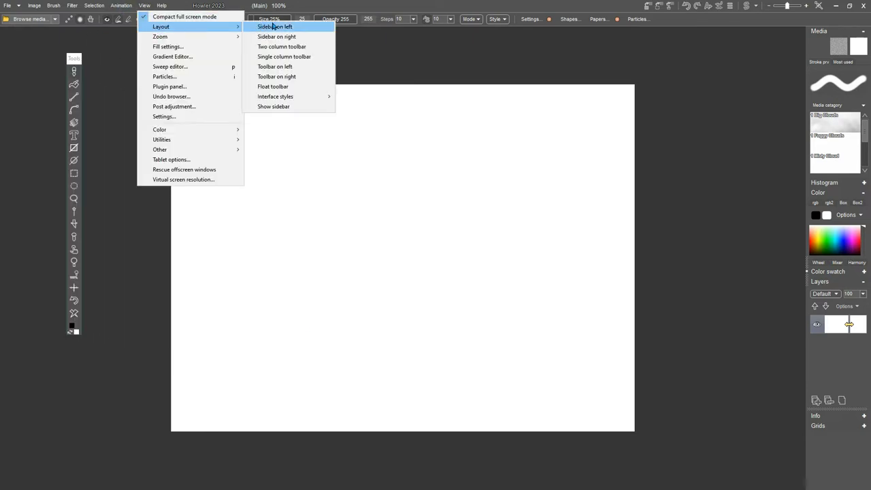
pyautogui.click(282, 46)
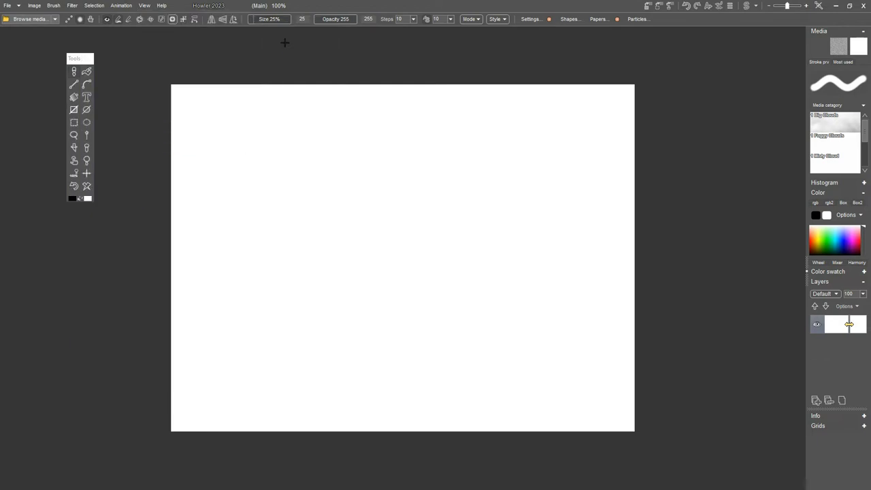
pyautogui.moveTo(79, 58); pyautogui.dragTo(14, 36)
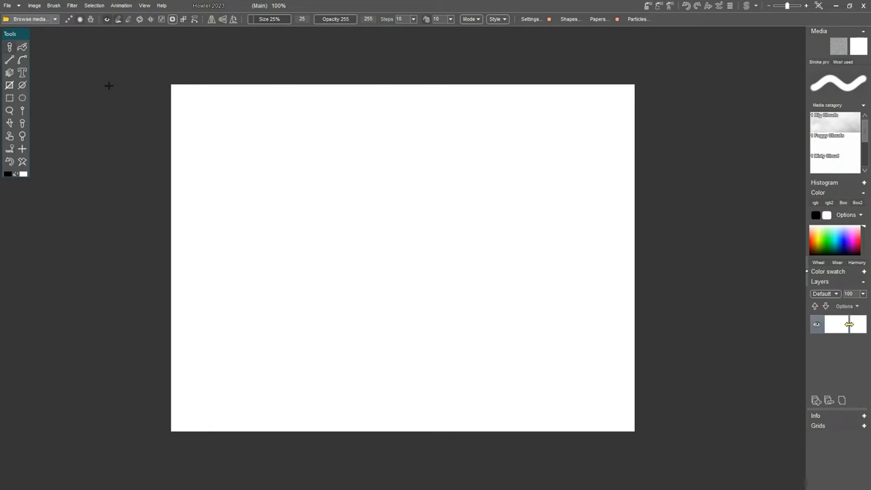
# - Dock the toolbar back on the right as a single column
pyautogui.click(145, 5)
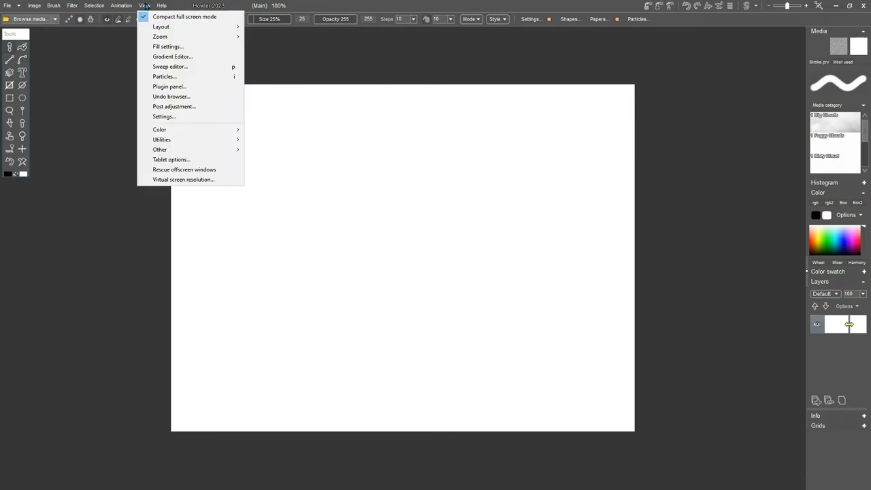
pyautogui.moveTo(165, 27)
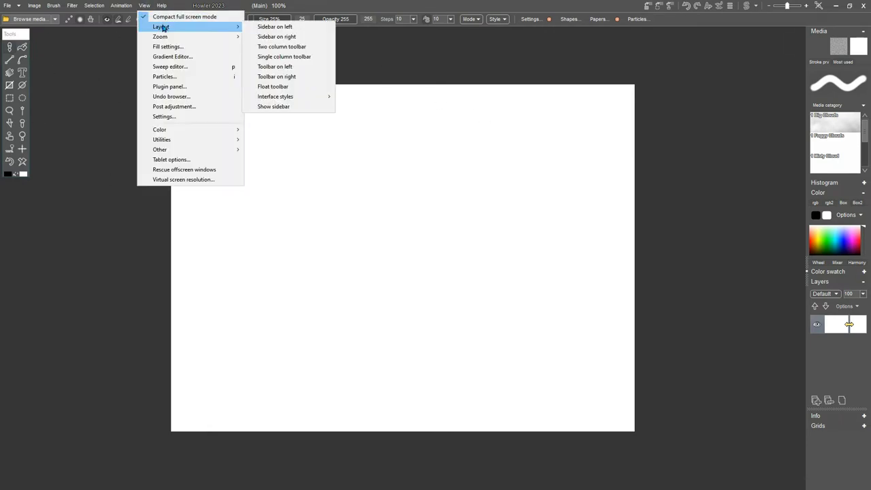
pyautogui.click(284, 76)
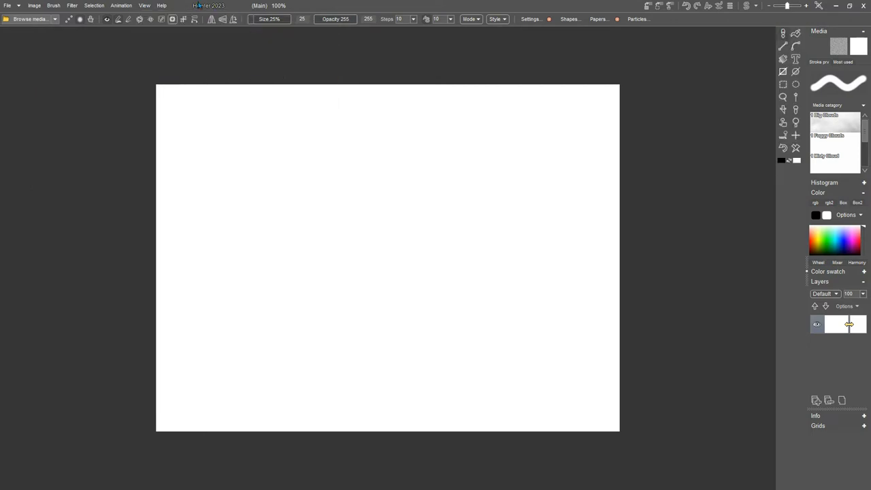
pyautogui.click(144, 5)
pyautogui.moveTo(186, 27)
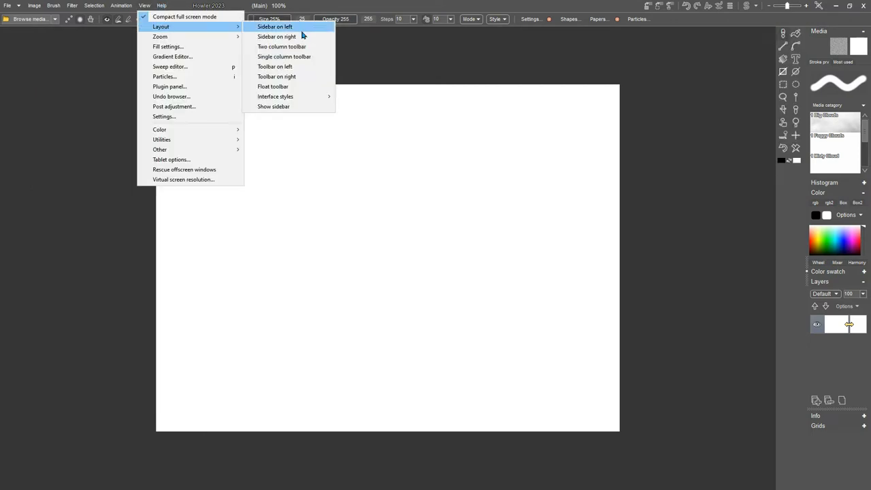
pyautogui.click(285, 57)
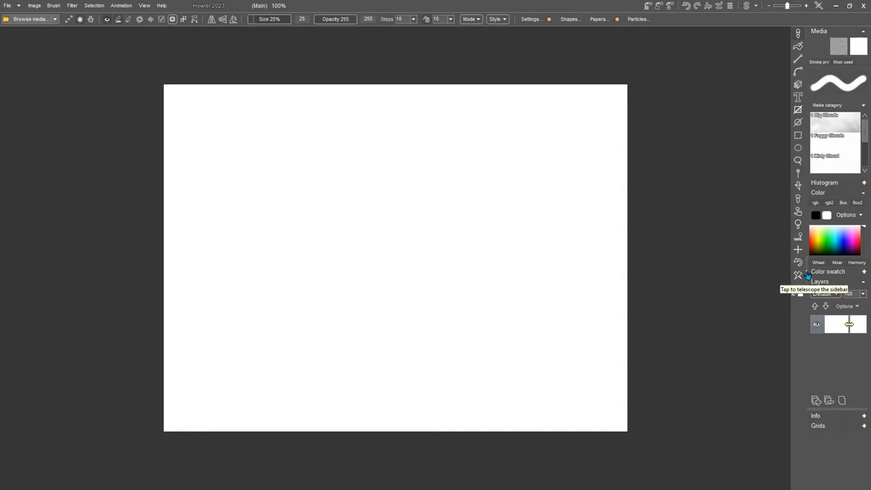
# - Hide and re-show the sidebar, first with its toggle, then via View > Layout > Show sidebar
pyautogui.click(808, 273)
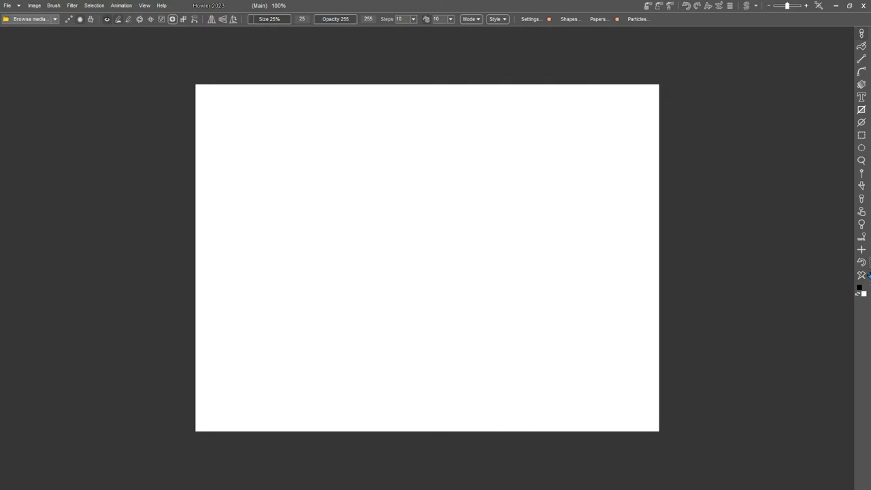
pyautogui.click(868, 274)
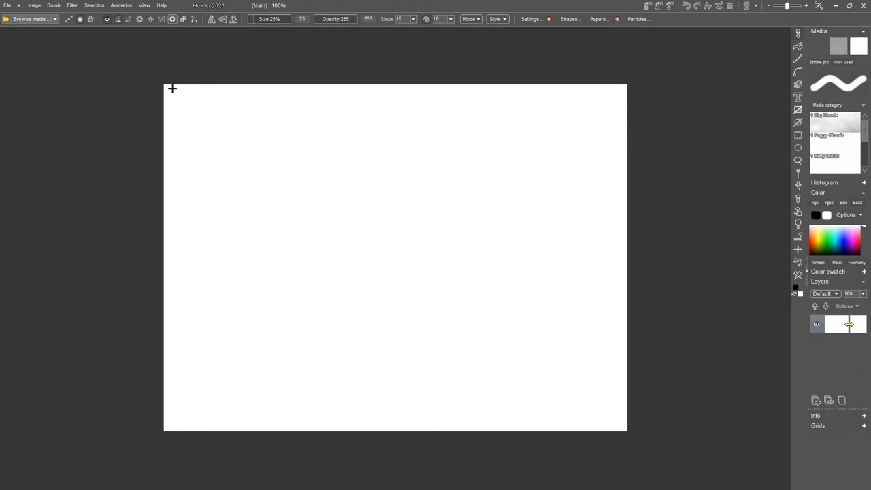
pyautogui.click(146, 6)
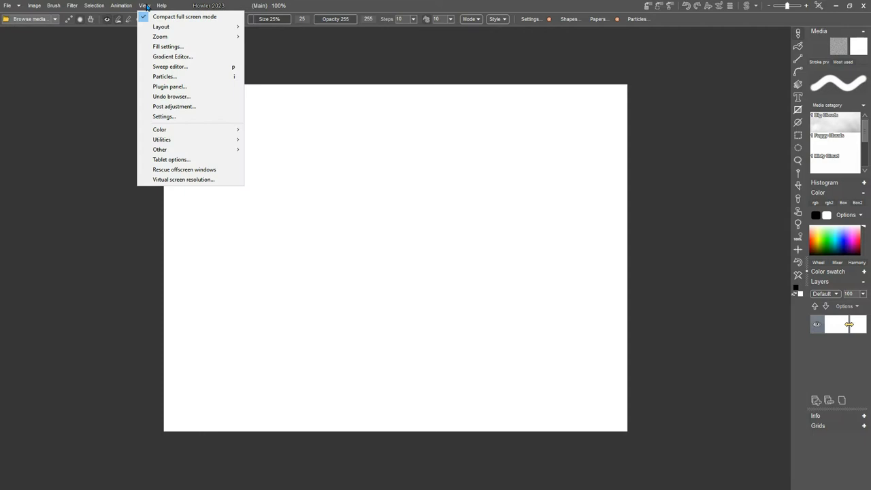
pyautogui.moveTo(164, 28)
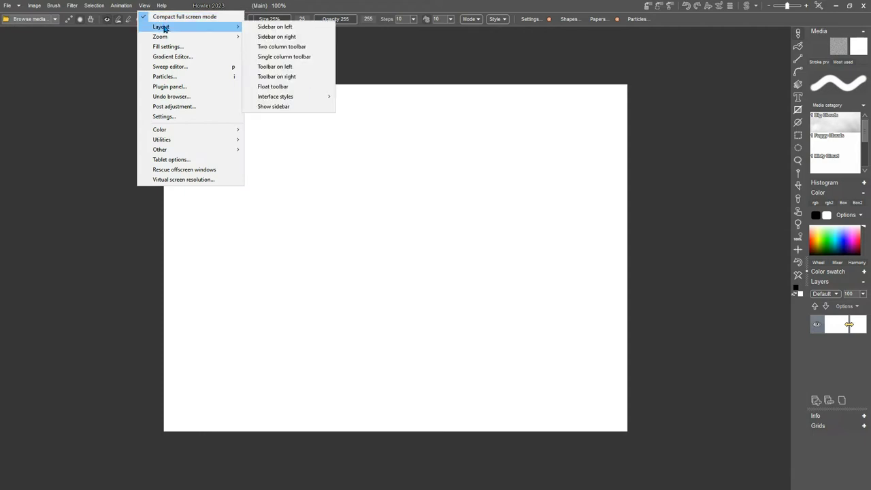
pyautogui.click(279, 107)
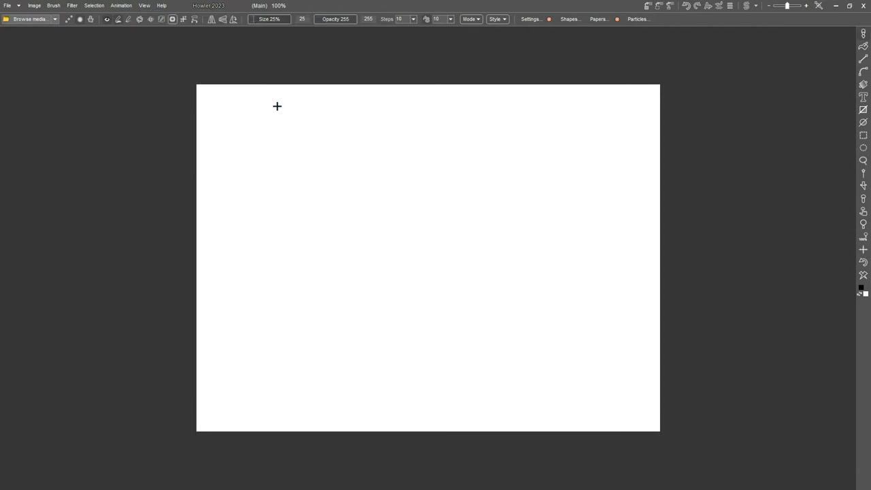
pyautogui.click(144, 6)
pyautogui.moveTo(202, 29)
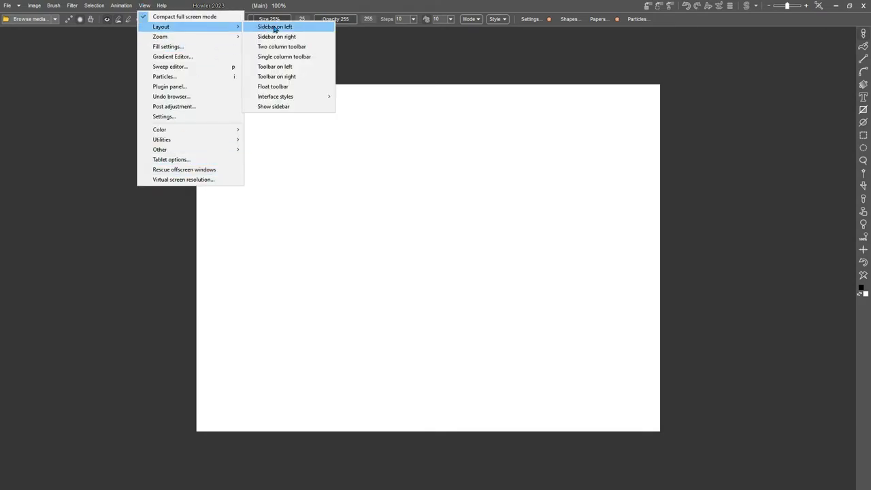
pyautogui.click(331, 105)
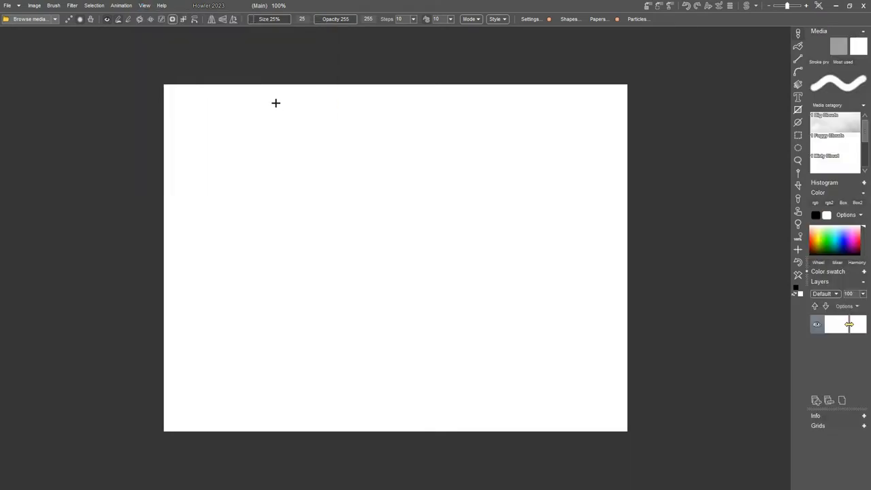
# - Bring up the View > Layout > Interface styles options
pyautogui.click(144, 6)
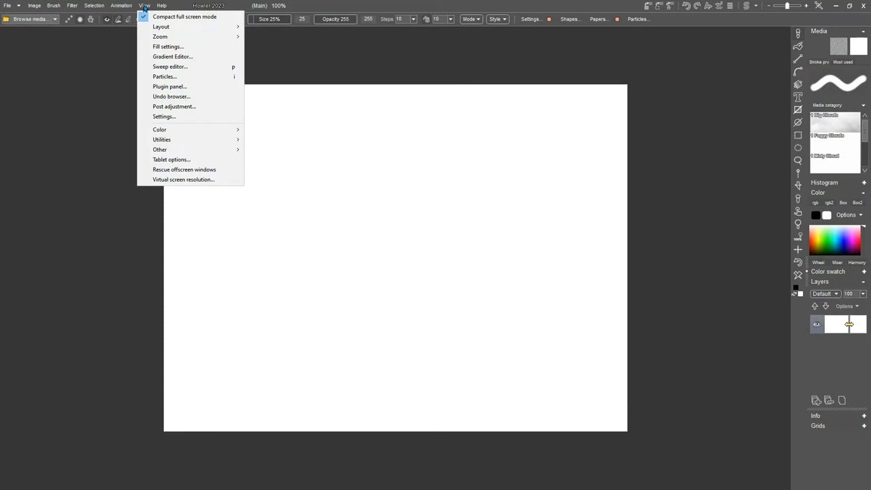
pyautogui.moveTo(162, 29)
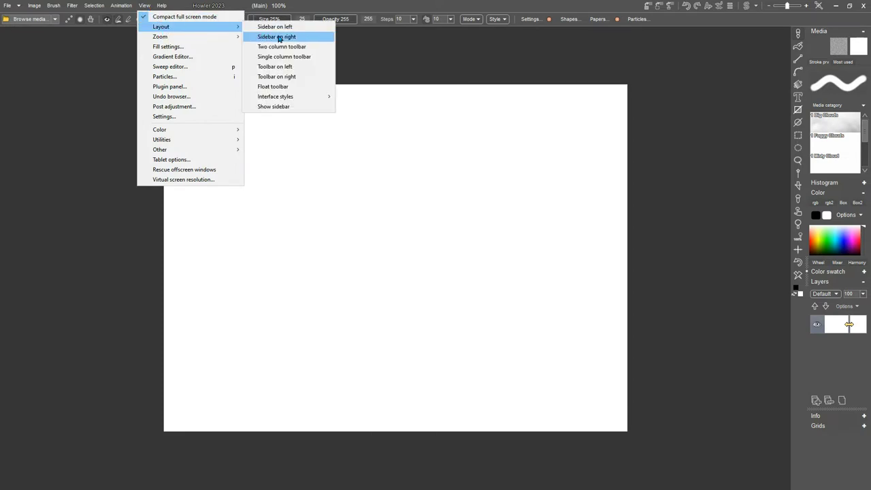
pyautogui.moveTo(282, 101)
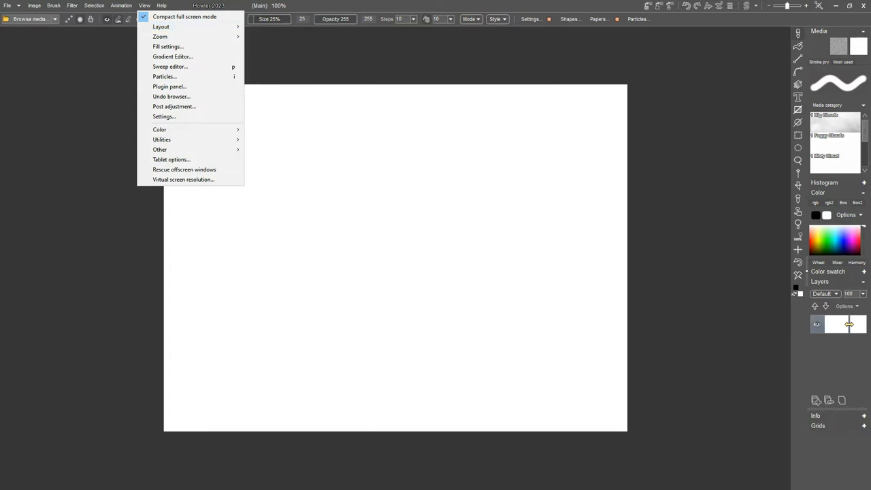
# - Capture the screen into a maximized IrfanView and step to '1. Duck Egg - Default.jpg'
pyautogui.hotkey('ctrl', 'F11')
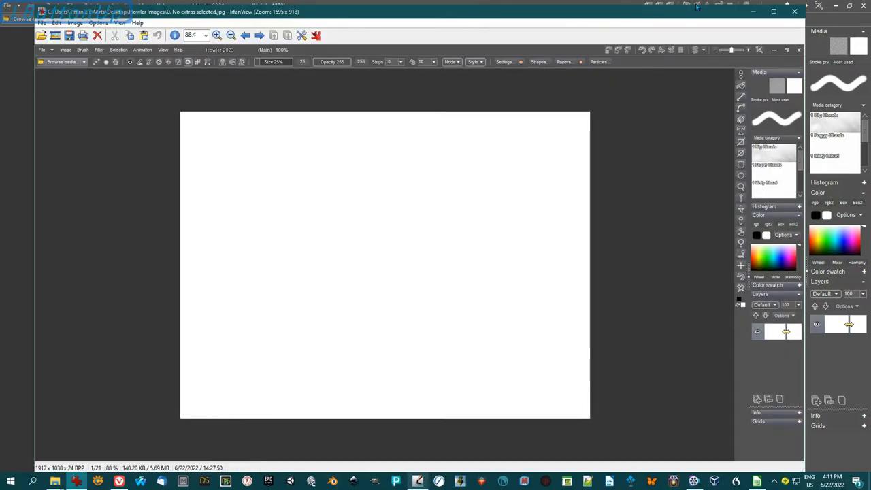
pyautogui.click(774, 11)
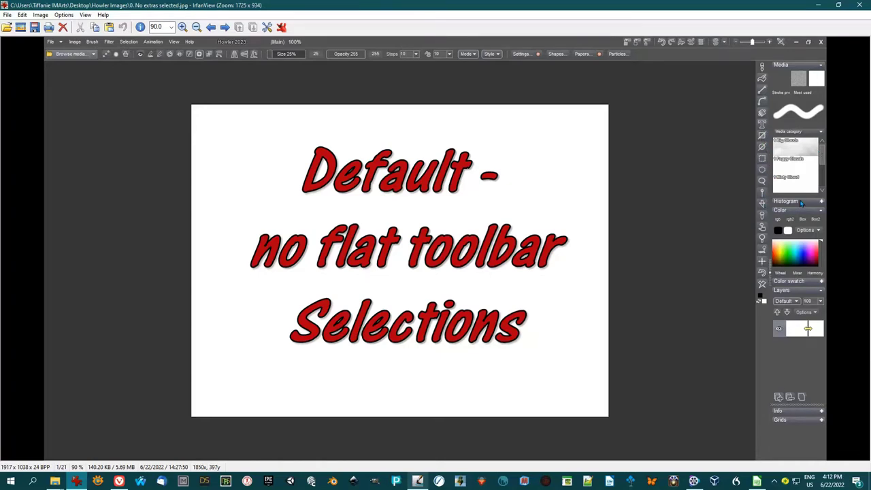
pyautogui.hotkey('ctrl', 'z')
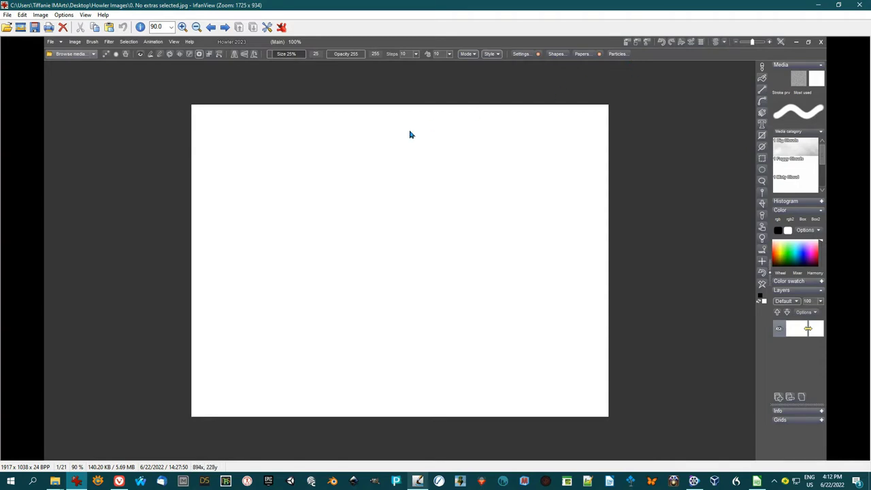
pyautogui.press('space')
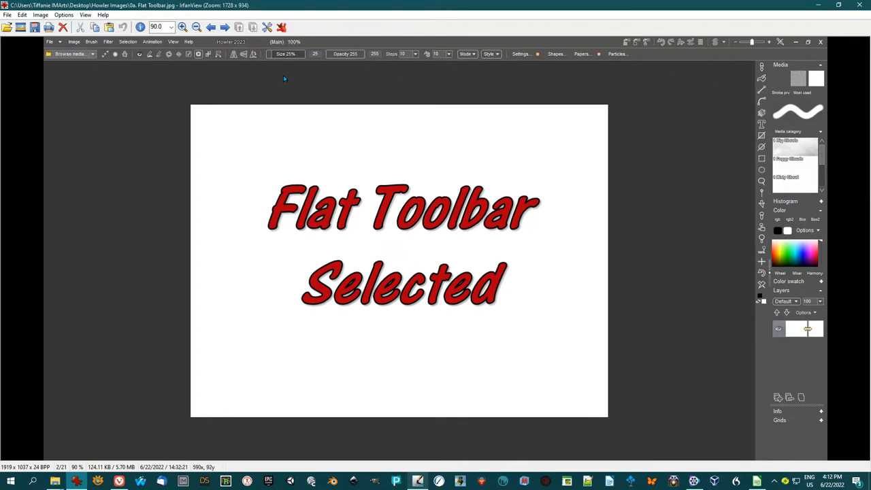
pyautogui.press('space')
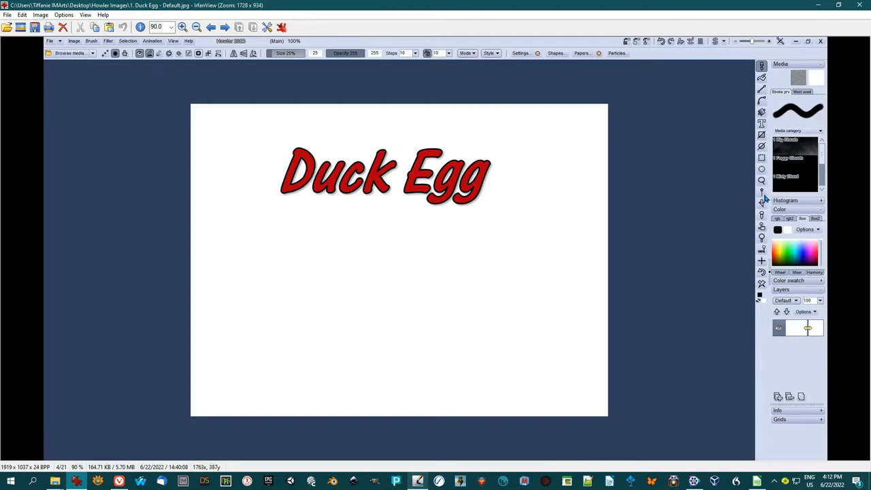
# - Page through Duck Egg Flat, Light, Medium, Dark, Blue and Charcoal to '7. System - Flat.jpg'
pyautogui.click(225, 28)
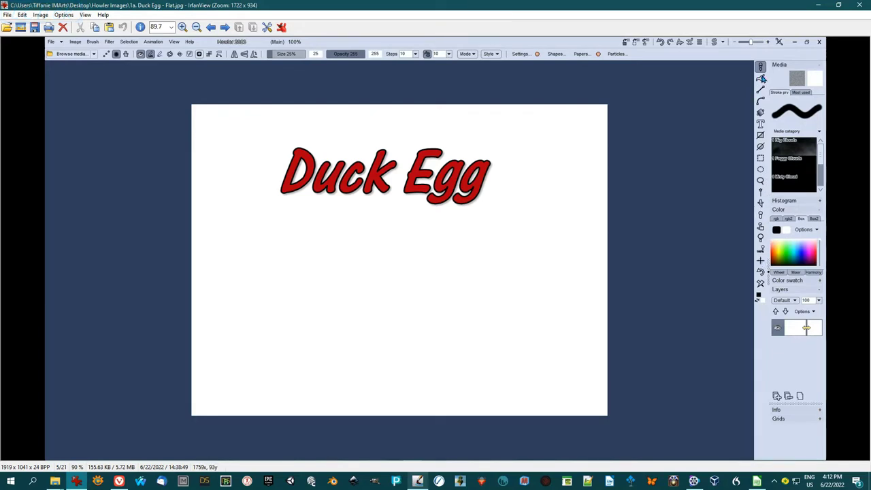
pyautogui.click(225, 28)
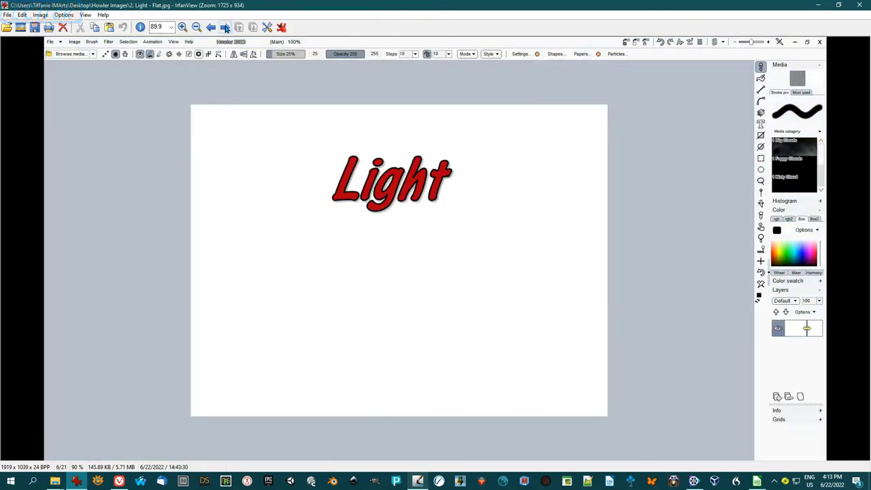
pyautogui.click(226, 27)
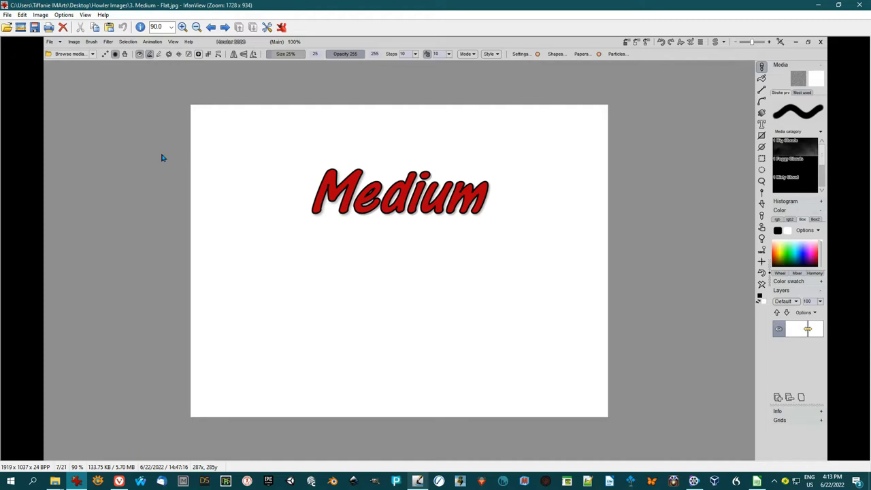
pyautogui.hotkey('ctrl', 'z')
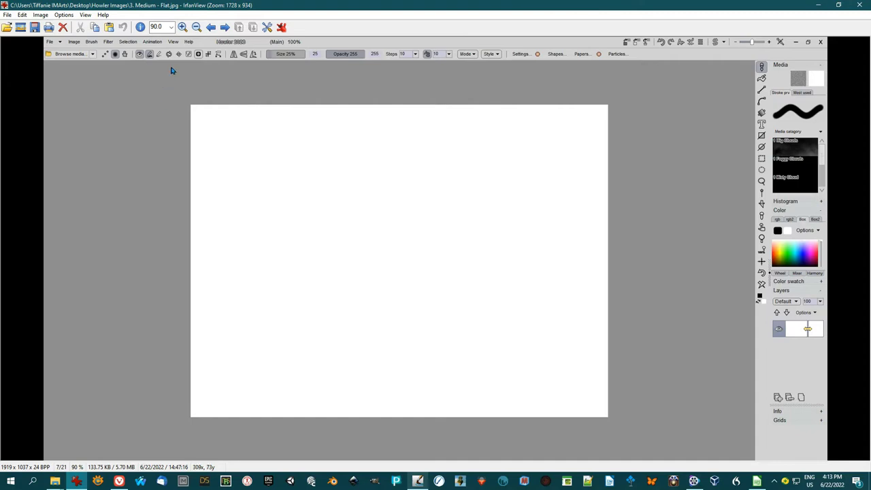
pyautogui.click(224, 27)
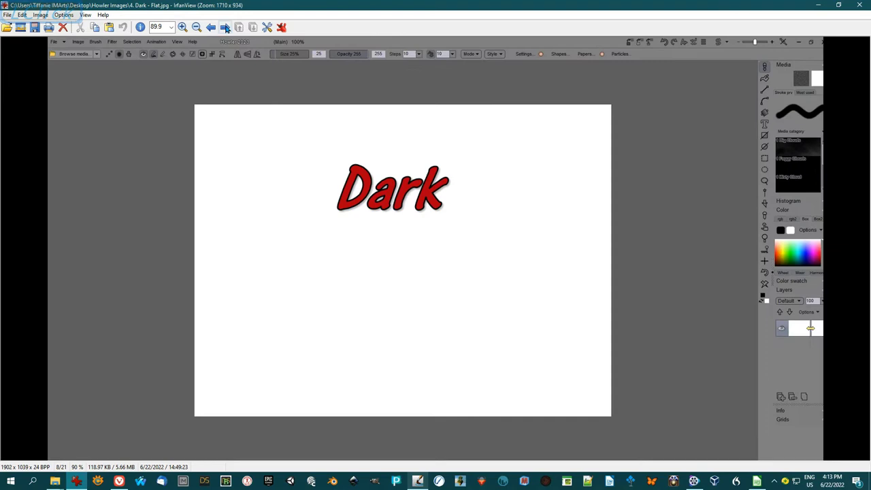
pyautogui.click(226, 27)
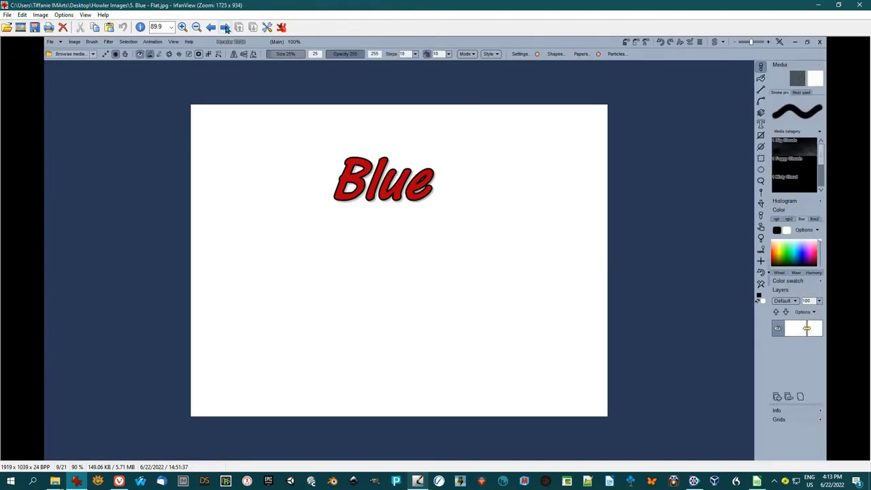
pyautogui.click(225, 27)
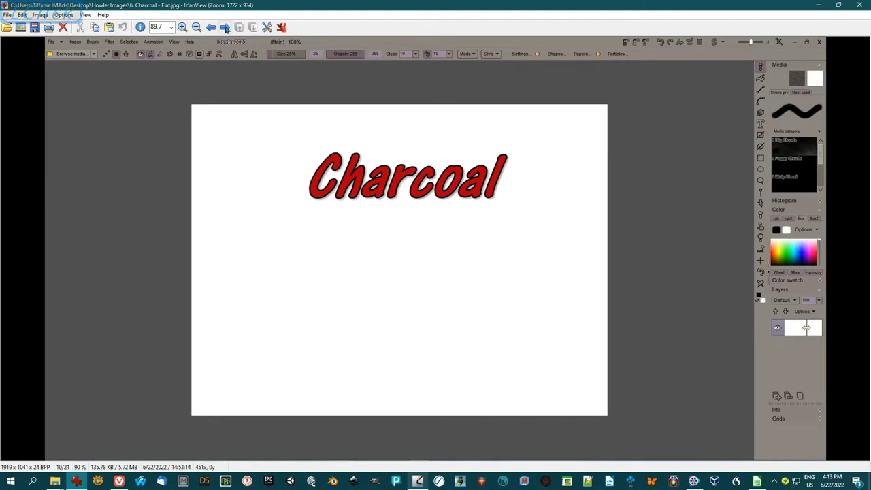
pyautogui.click(225, 27)
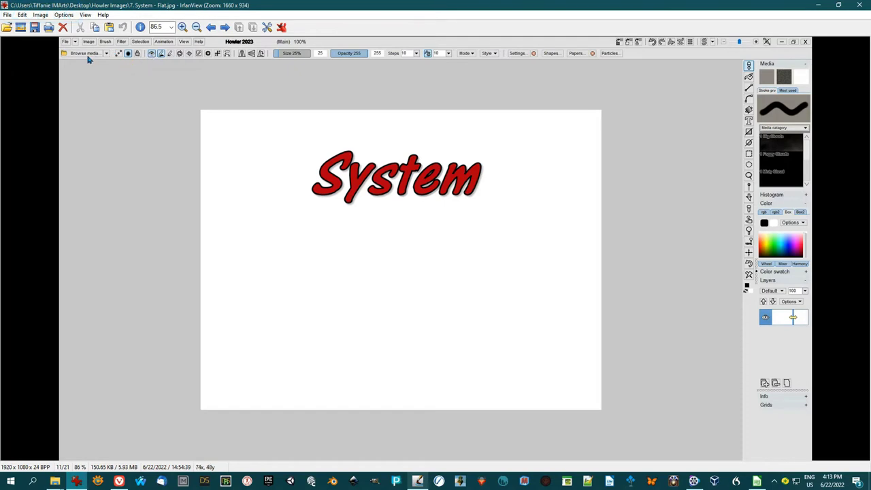
# - View the High Contrast, The Bunt, Dart, Hero, Light on Dark and Light on Dark Cool screenshots
pyautogui.click(226, 27)
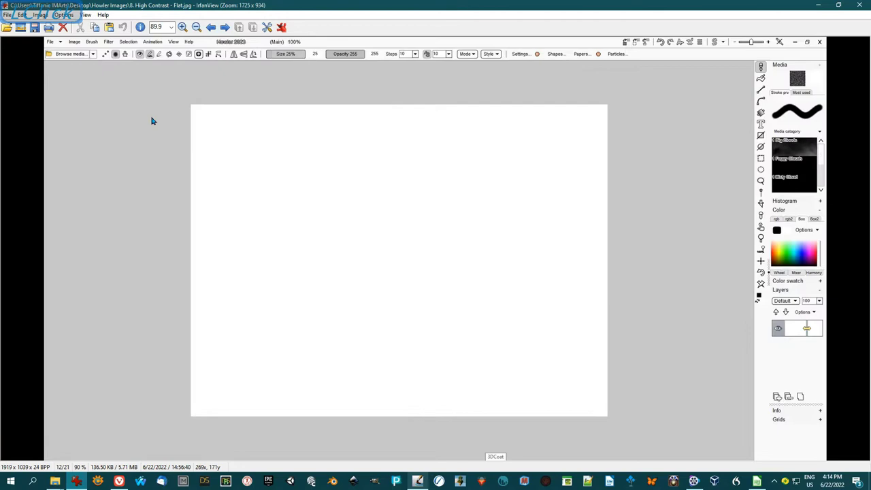
pyautogui.press('space')
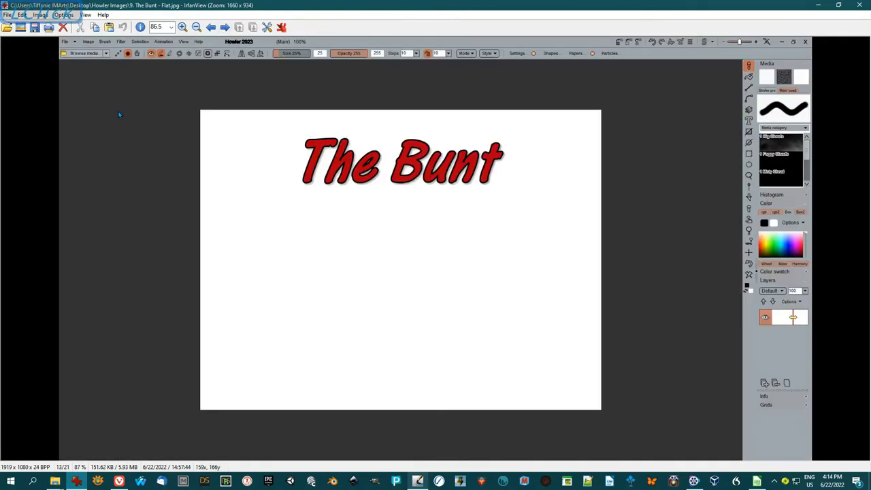
pyautogui.press('space')
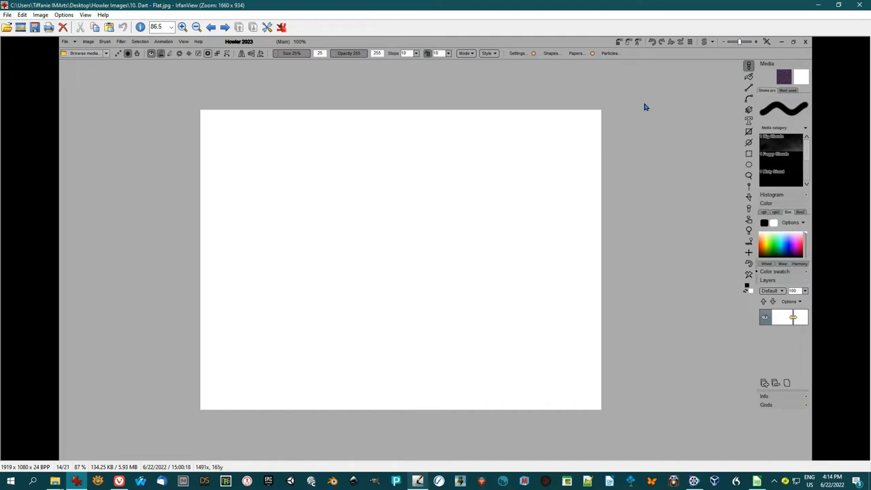
pyautogui.click(225, 29)
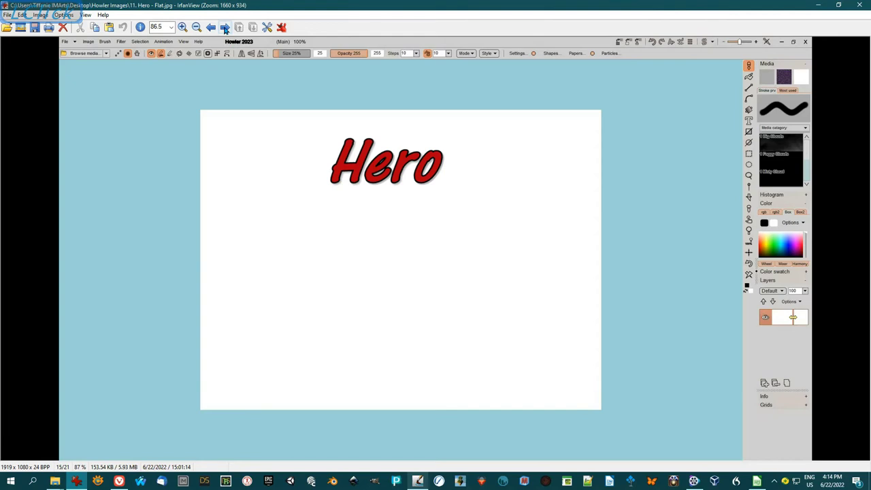
pyautogui.click(224, 29)
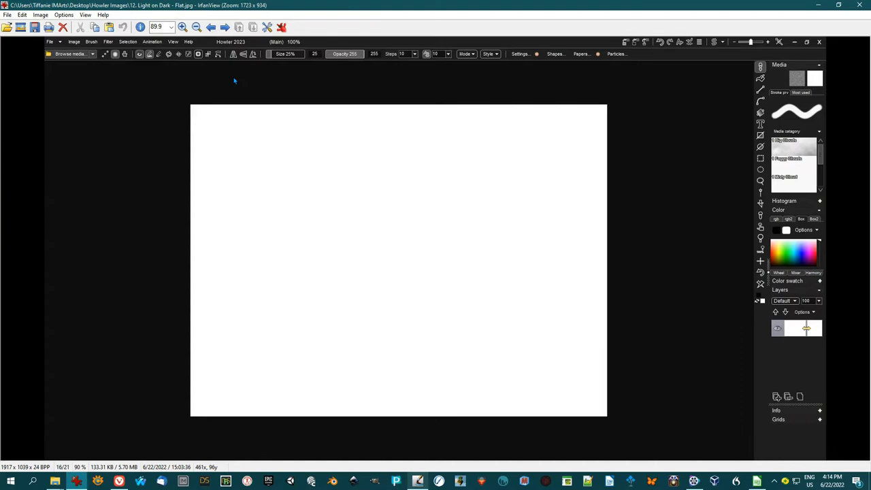
pyautogui.click(225, 28)
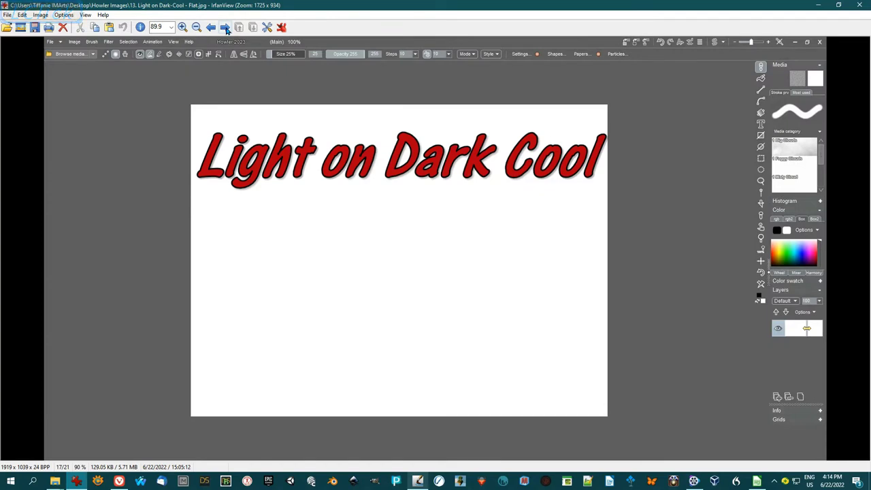
# - View Light on Dark Warm, Lighter on Dark, Blue on Dark, and finally '17. Orange on Dark - Flat.jpg'
pyautogui.click(225, 28)
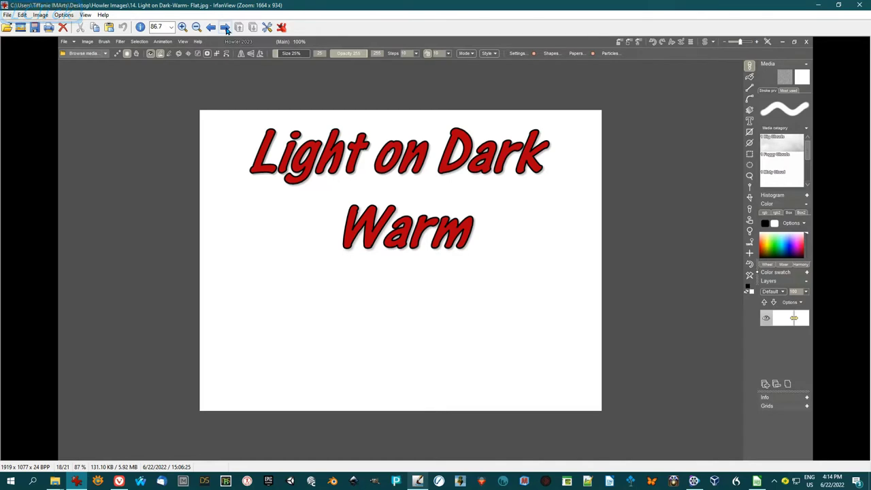
pyautogui.click(226, 28)
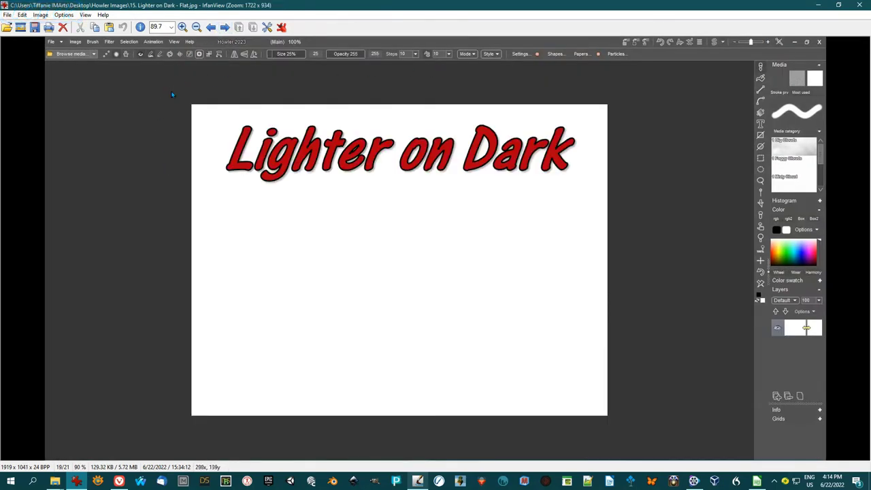
pyautogui.click(226, 27)
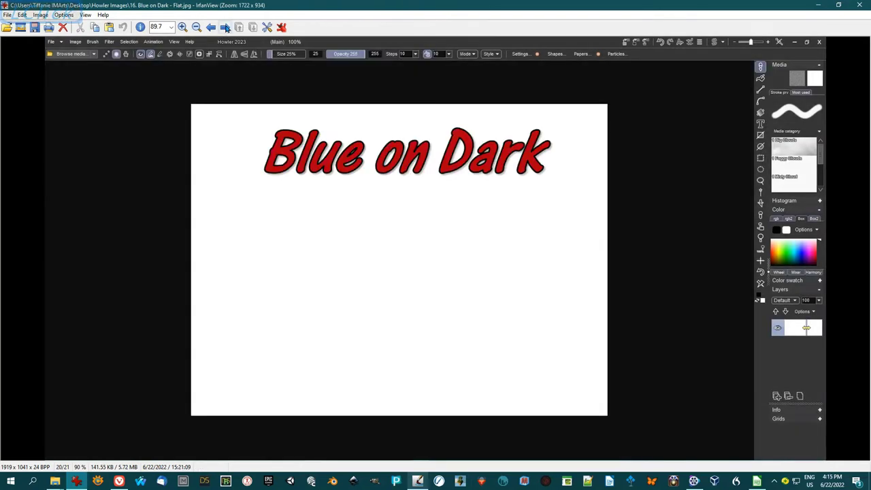
pyautogui.click(226, 28)
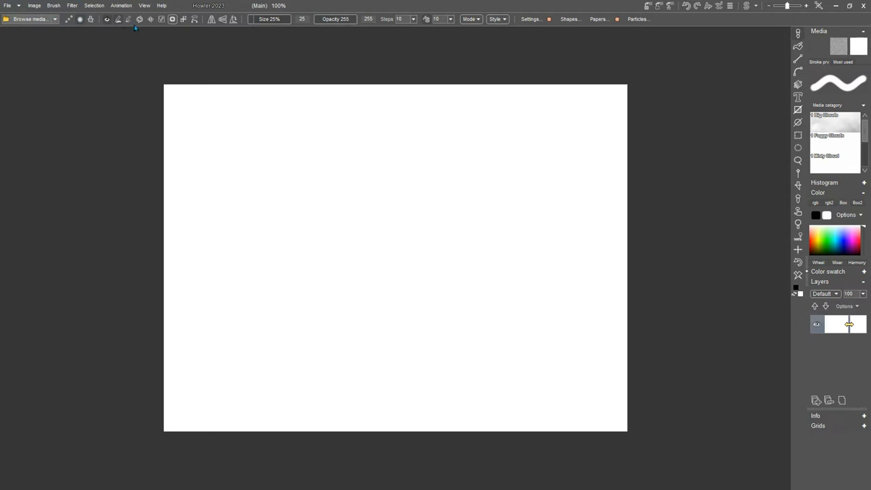
# - Open View > Settings, move the dialog aside, and apply the Medium theme style
pyautogui.click(145, 6)
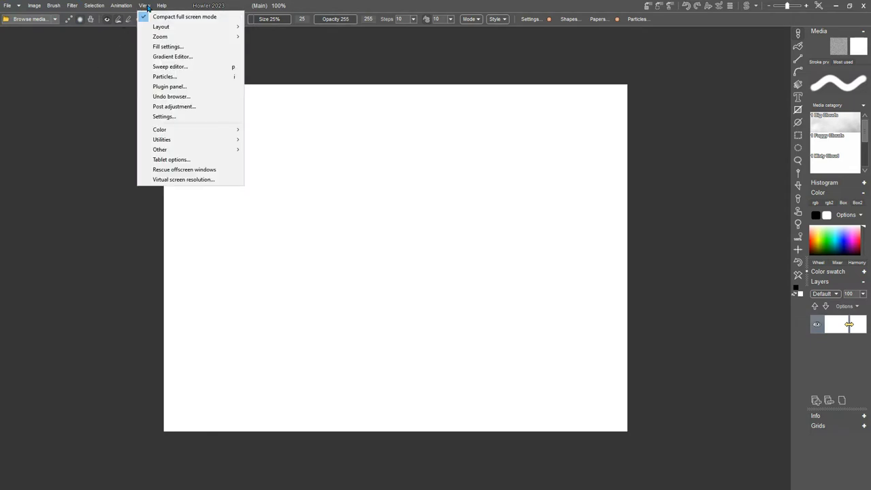
pyautogui.click(164, 117)
pyautogui.moveTo(438, 145); pyautogui.dragTo(134, 85)
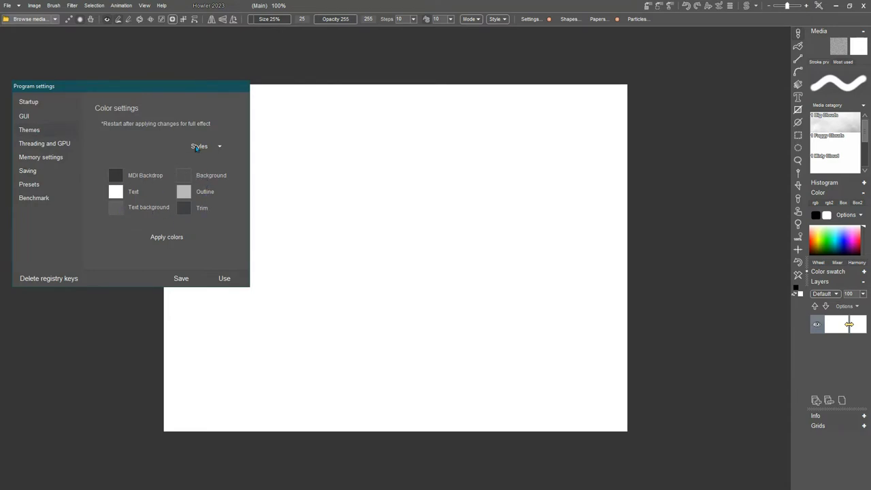
pyautogui.click(219, 146)
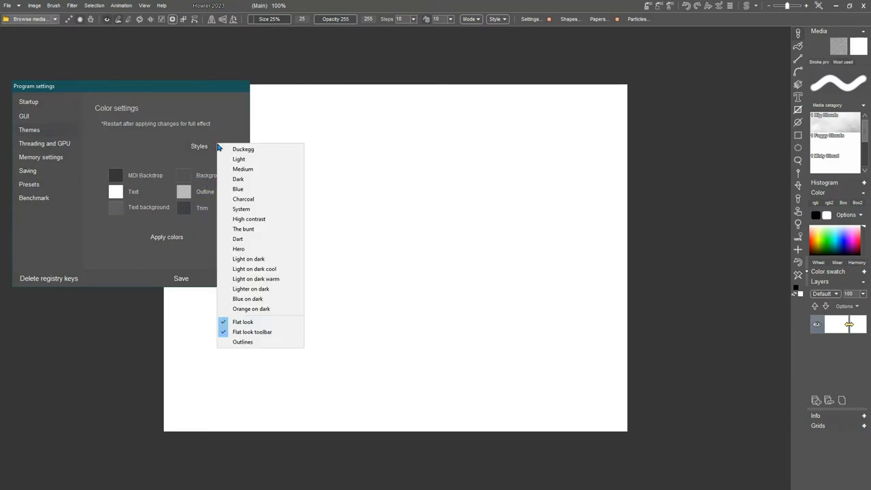
pyautogui.click(247, 170)
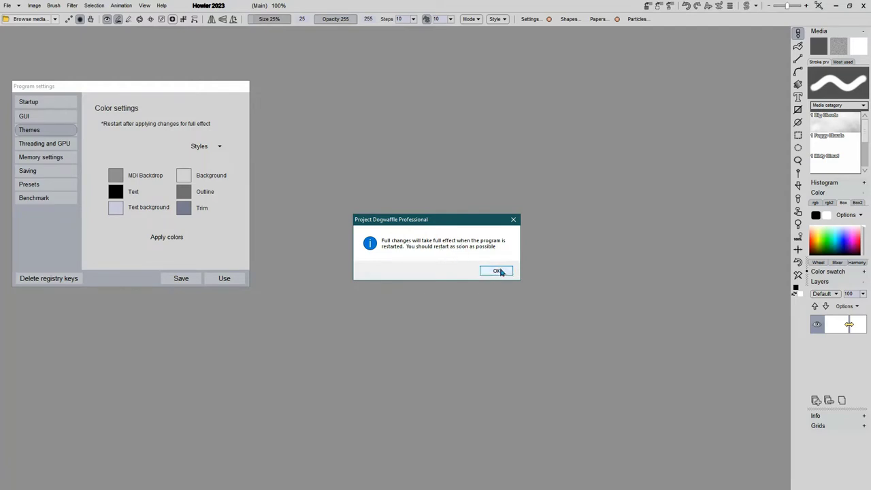
# - Dismiss the restart notice, set the Text background swatch to blue, and apply colors
pyautogui.click(496, 270)
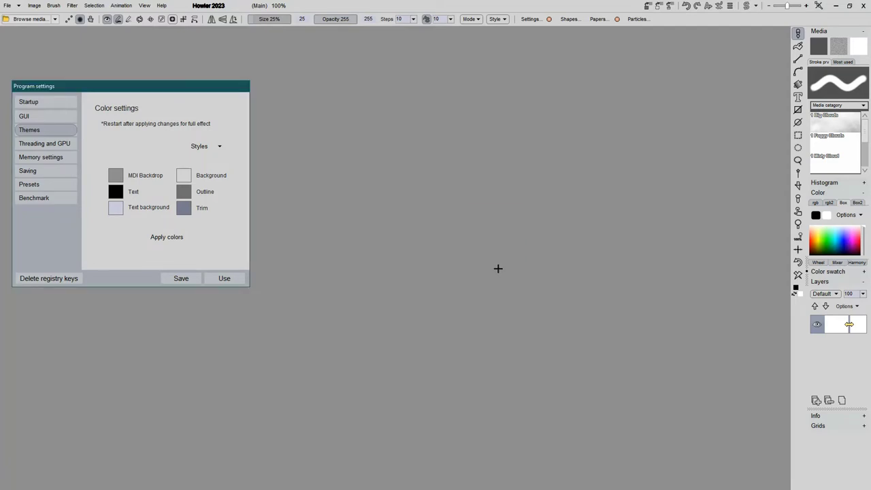
pyautogui.click(119, 209)
pyautogui.click(136, 225)
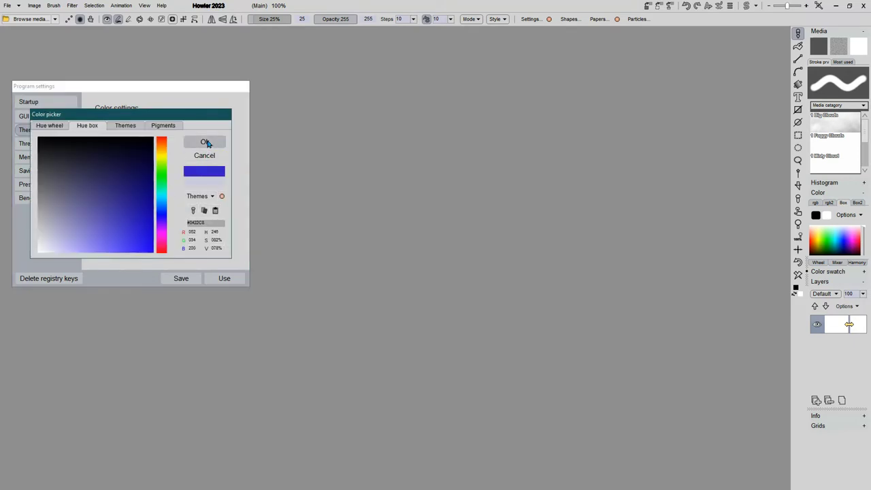
pyautogui.click(206, 142)
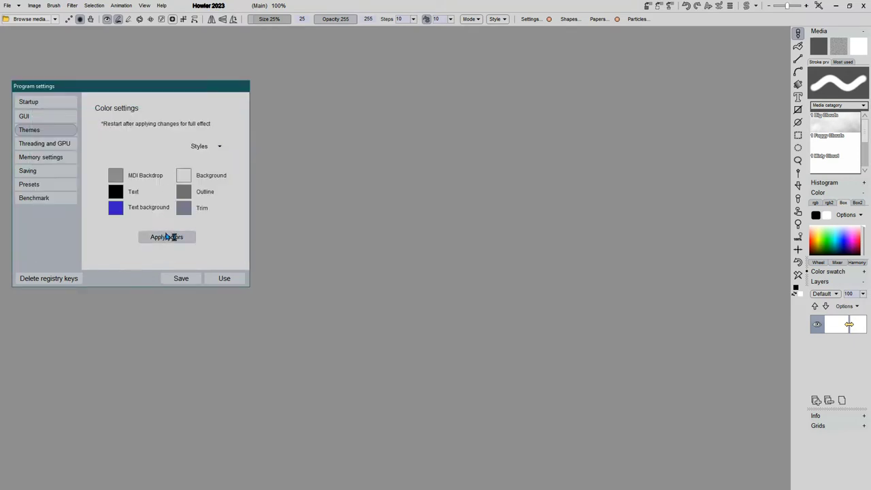
pyautogui.click(171, 237)
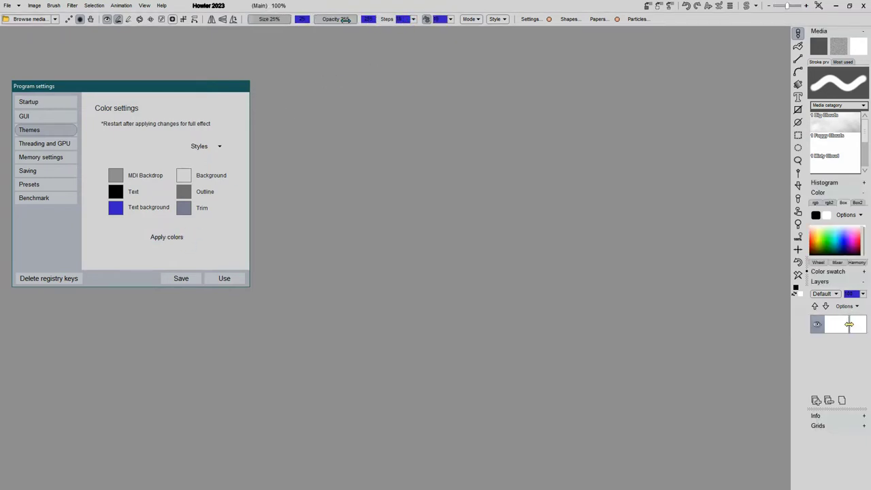
# - Set the Trim colour to green #50D057 and apply it to the interface
pyautogui.click(184, 208)
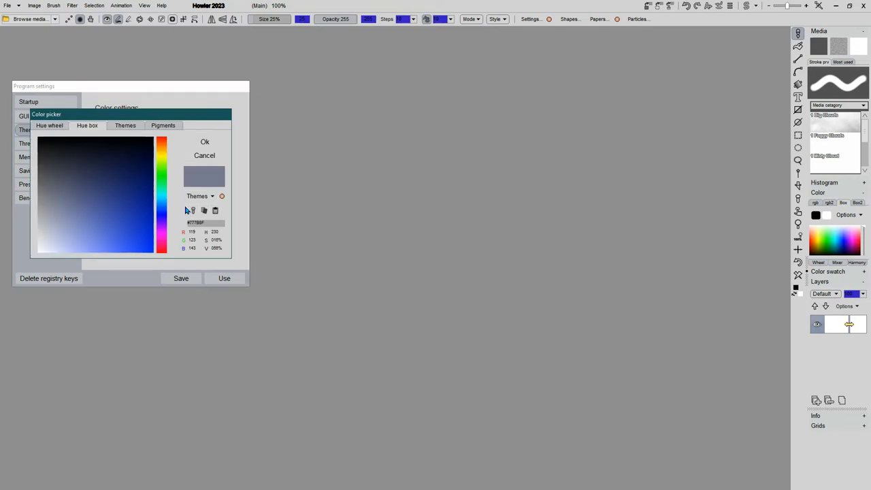
pyautogui.click(161, 176)
pyautogui.click(113, 228)
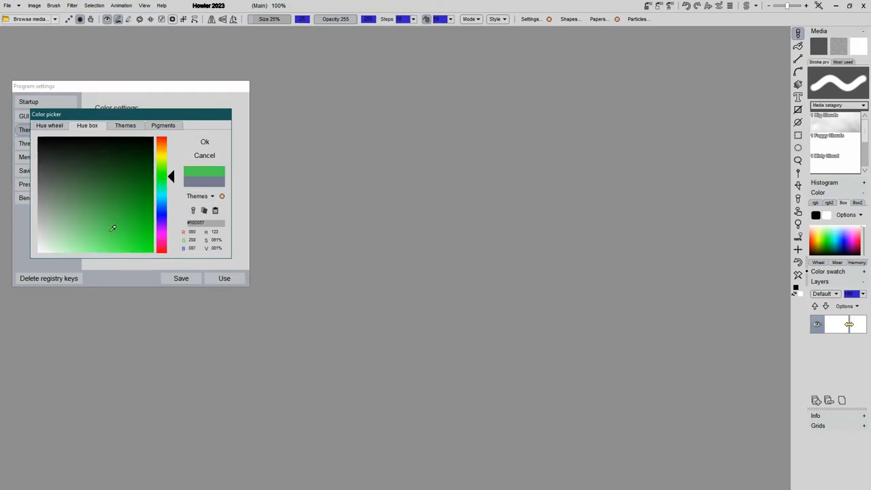
pyautogui.click(204, 142)
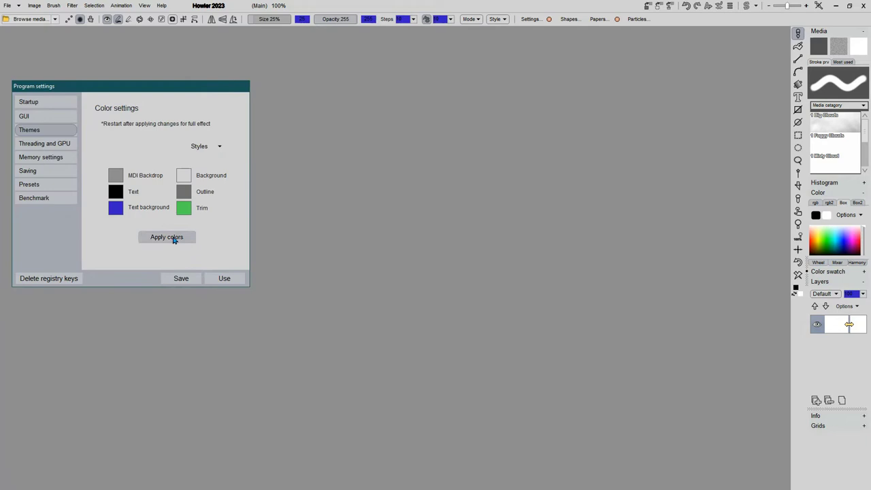
pyautogui.click(175, 238)
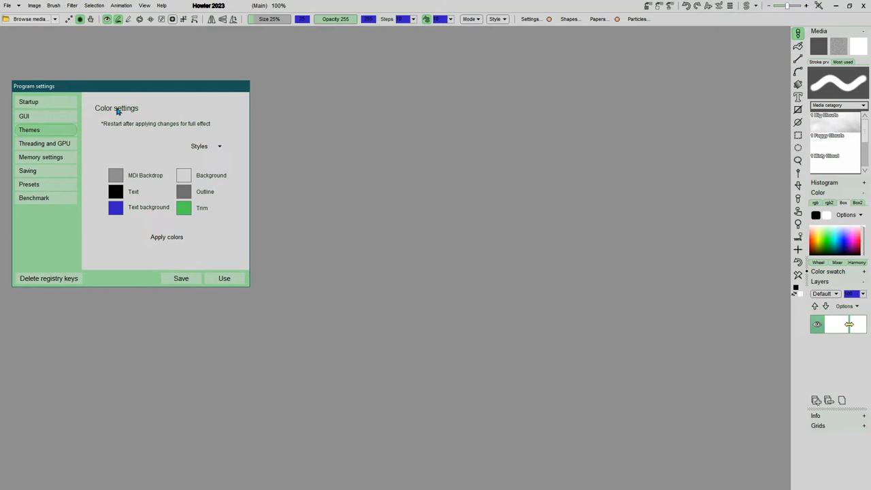
# - After glancing at Startup, change the Text background swatch to a near-white colour
pyautogui.click(59, 102)
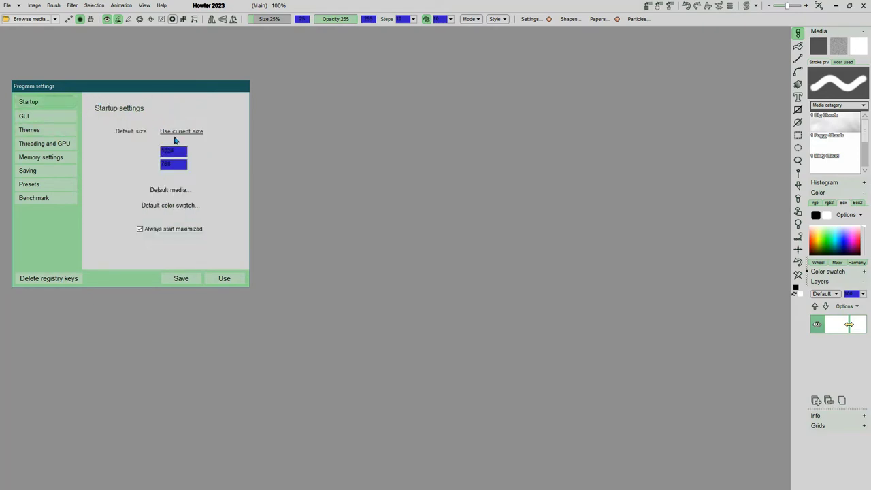
pyautogui.click(28, 132)
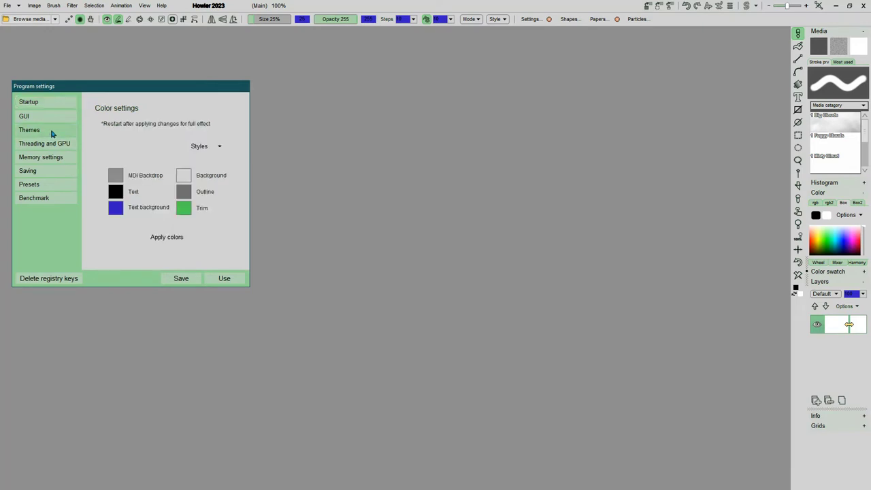
pyautogui.click(116, 209)
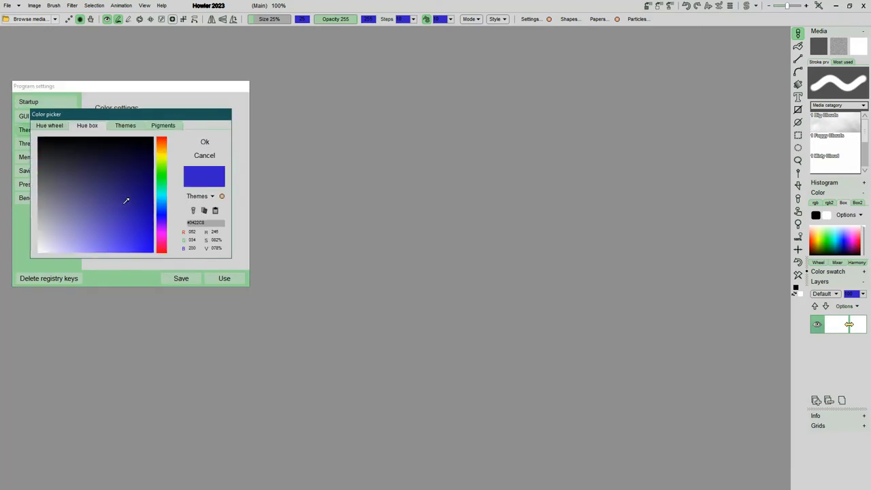
pyautogui.click(52, 246)
pyautogui.click(203, 143)
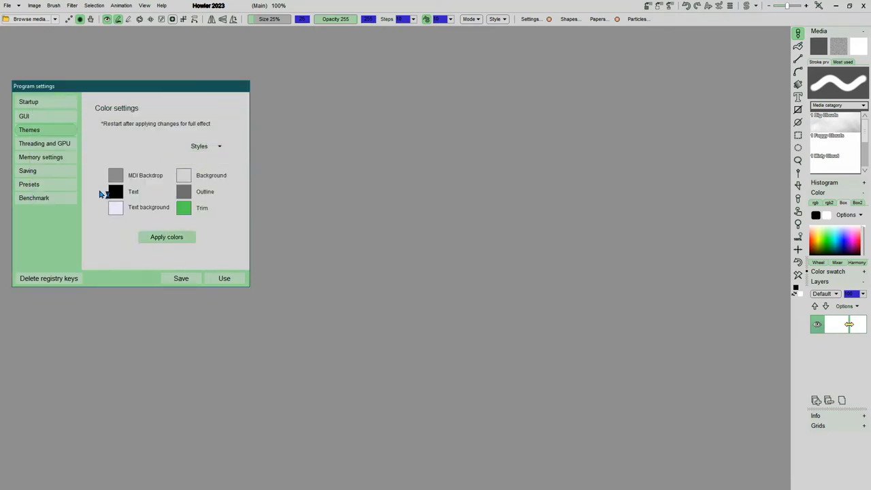
# - Review the Startup and Themes pages, then the Threading and GPU page showing 32 threads
pyautogui.click(43, 102)
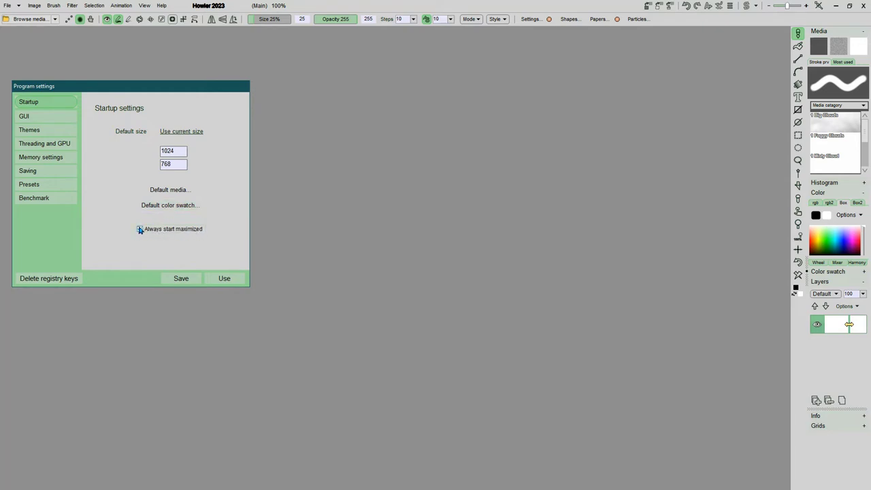
pyautogui.click(52, 131)
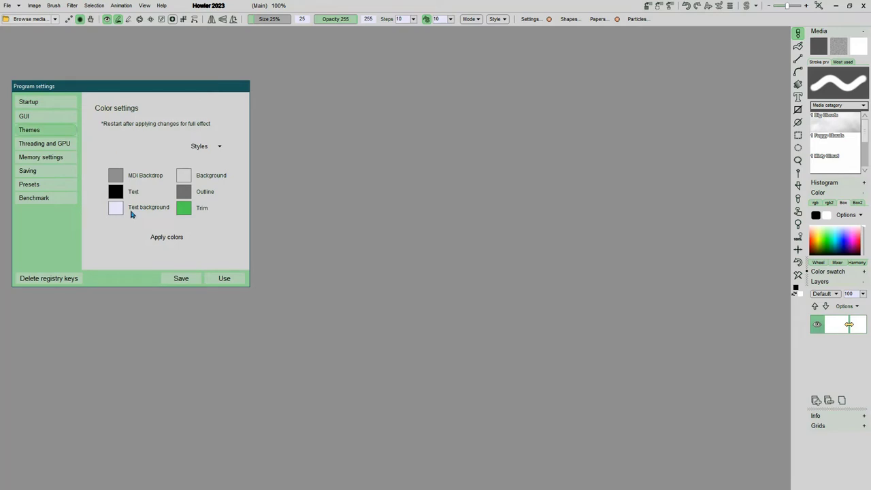
pyautogui.click(42, 146)
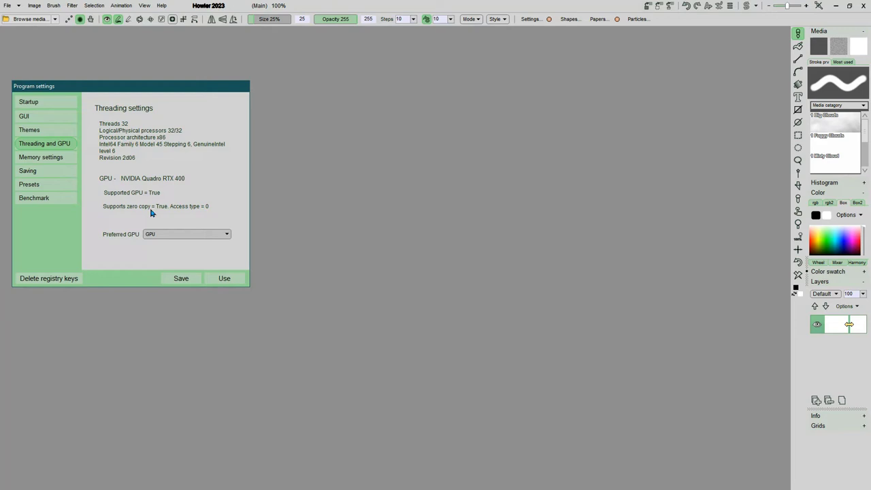
# - Choose NVIDIA Quadro RTX 4000 as the preferred GPU, effective after restart
pyautogui.click(227, 235)
pyautogui.click(197, 244)
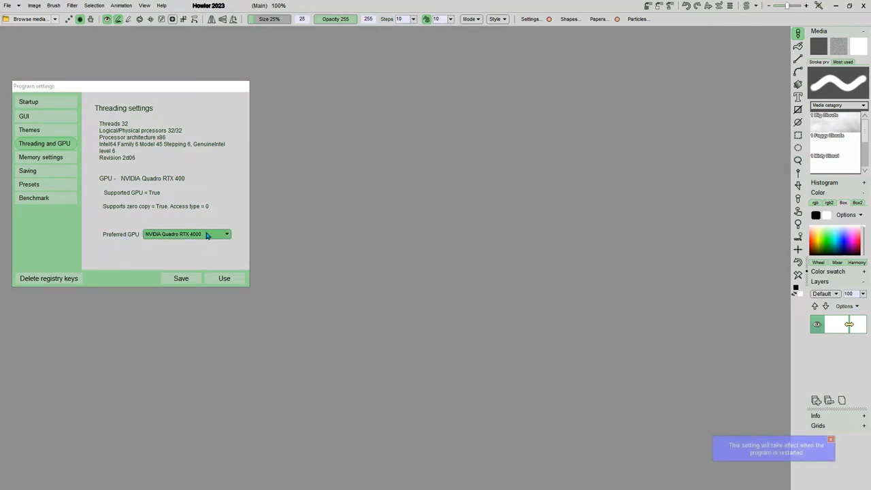
# - Review the Memory undo options, then show the File saving page with autosave on and JPG quality 100
pyautogui.click(37, 159)
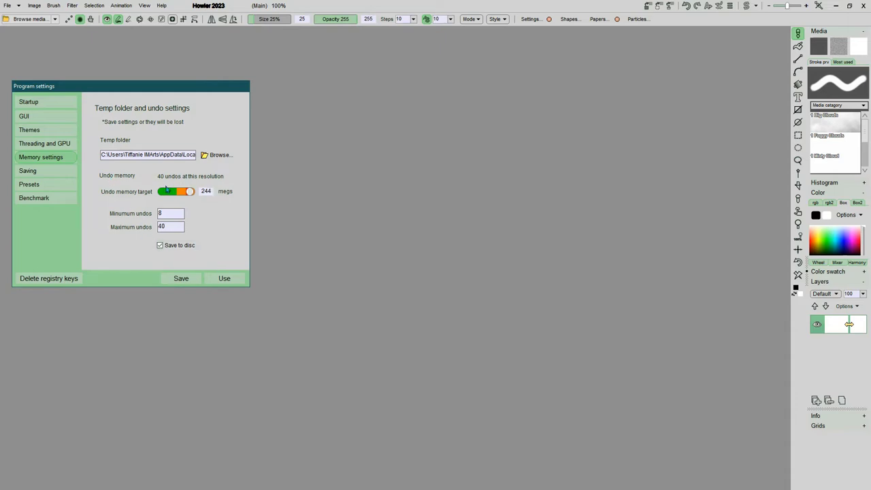
pyautogui.click(30, 171)
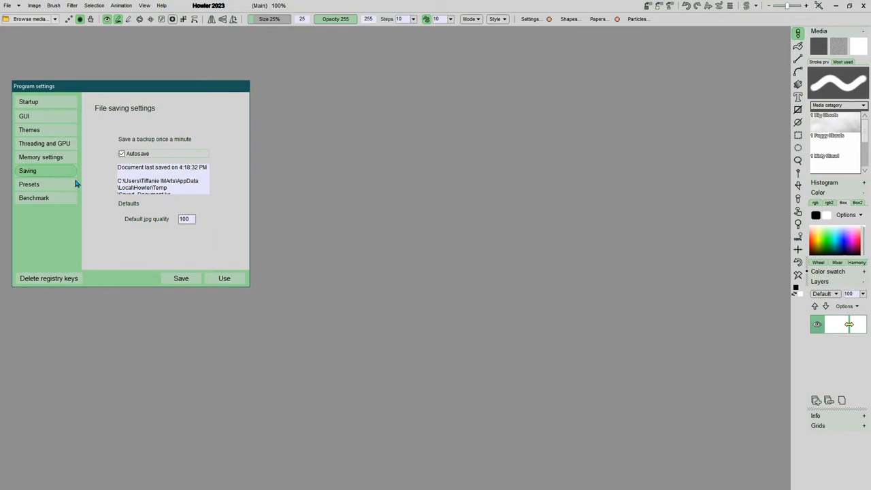
# - Show the Presets page listing image size presets from 320 x 240 VGA upward
pyautogui.click(41, 186)
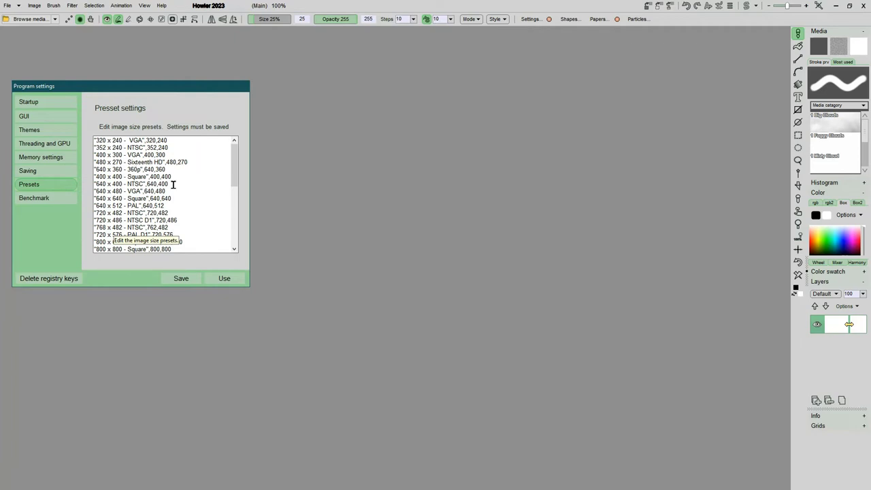
# - Insert a blank line after the 1280 x 960 - VGA preset, then show the Benchmark page
pyautogui.moveTo(235, 162); pyautogui.dragTo(238, 194)
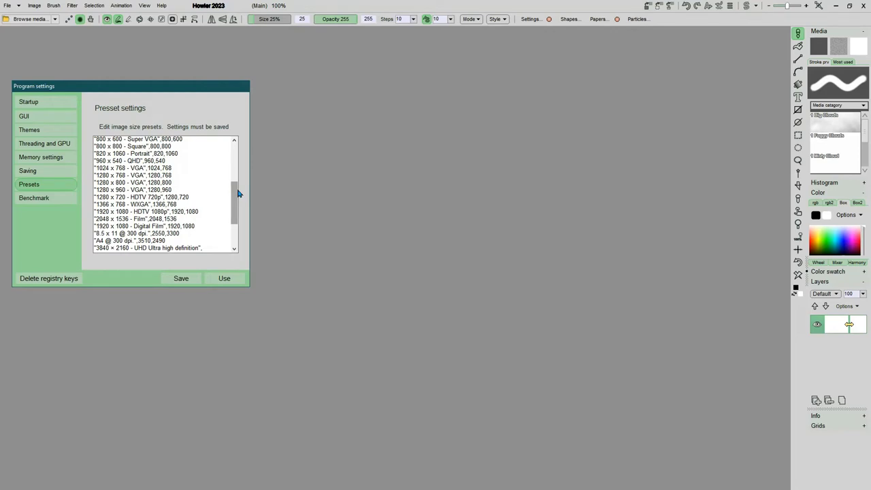
pyautogui.click(189, 186)
pyautogui.press('Return')
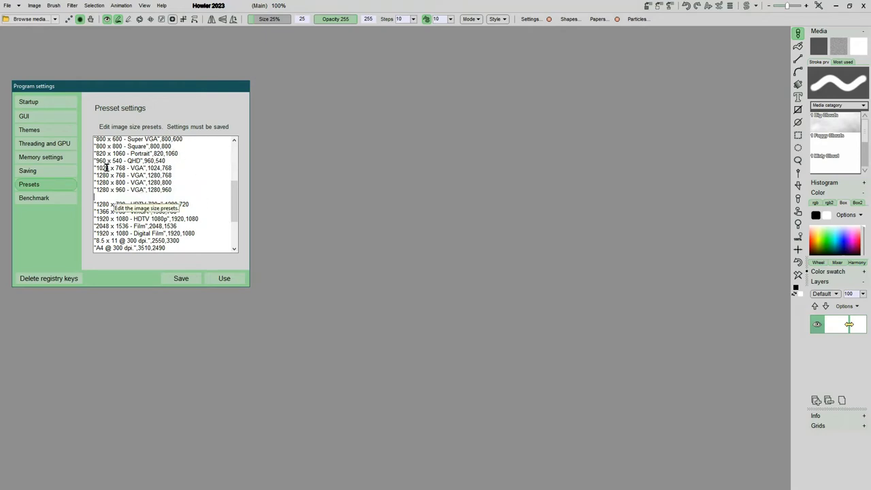
pyautogui.click(36, 199)
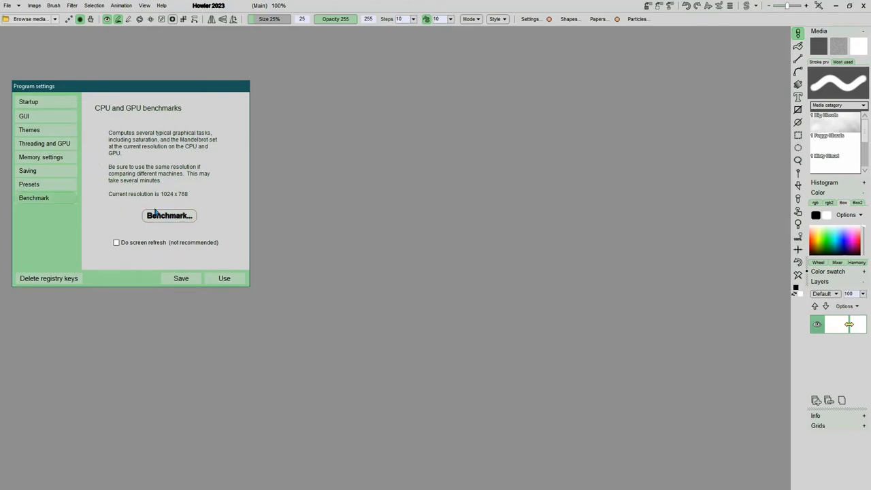
# - Run the CPU and GPU benchmark, then apply the settings to switch the workspace to the dark theme
pyautogui.click(182, 215)
pyautogui.click(224, 278)
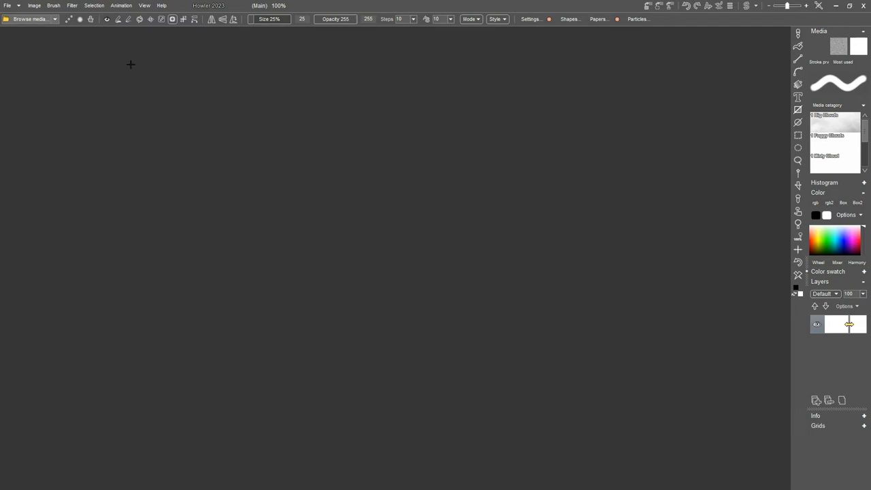
pyautogui.click(145, 6)
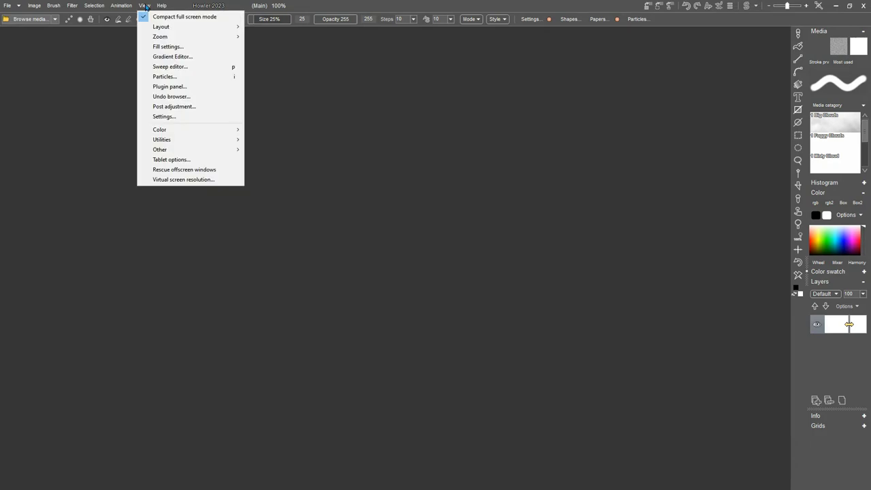
pyautogui.moveTo(194, 141)
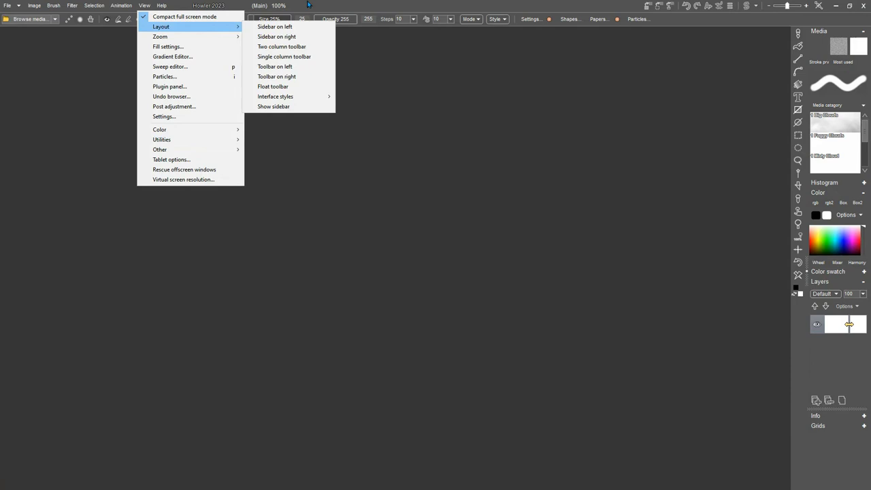
pyautogui.click(308, 6)
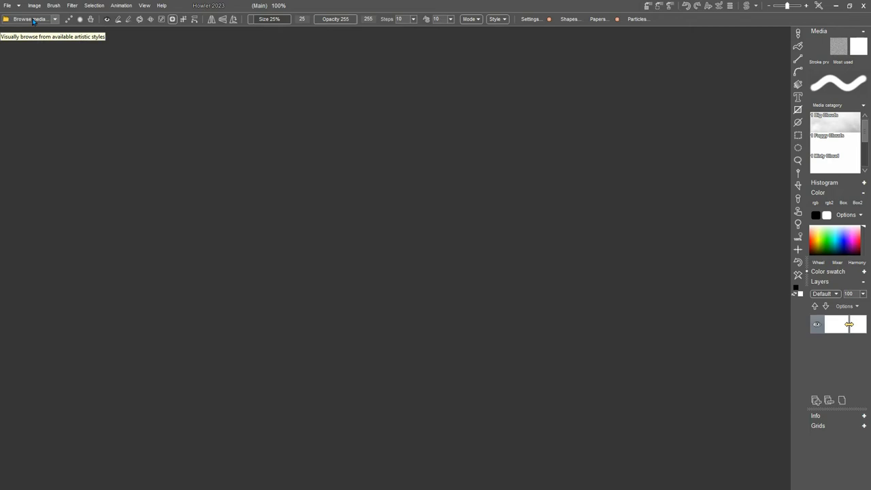
pyautogui.click(33, 20)
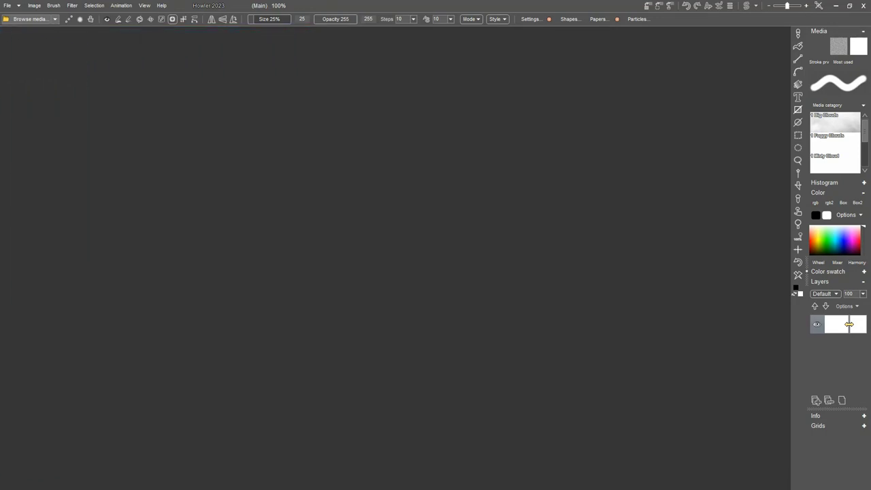
pyautogui.moveTo(2, 136)
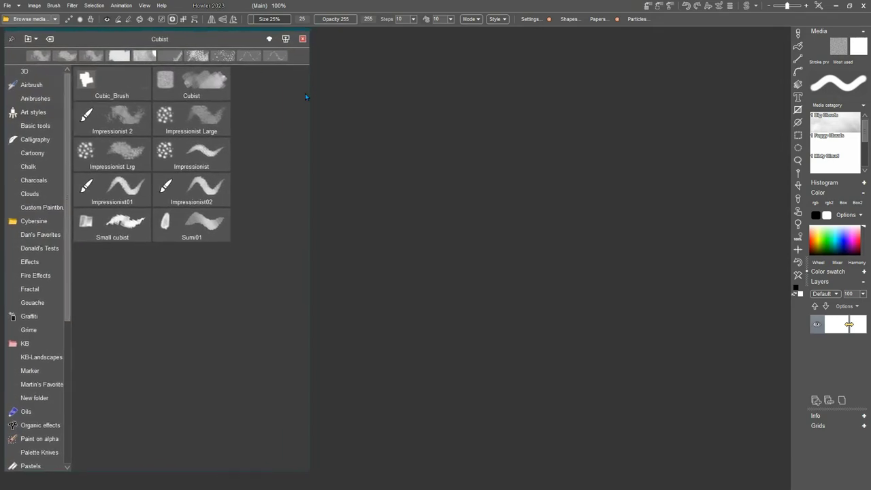
pyautogui.moveTo(310, 92); pyautogui.dragTo(186, 94)
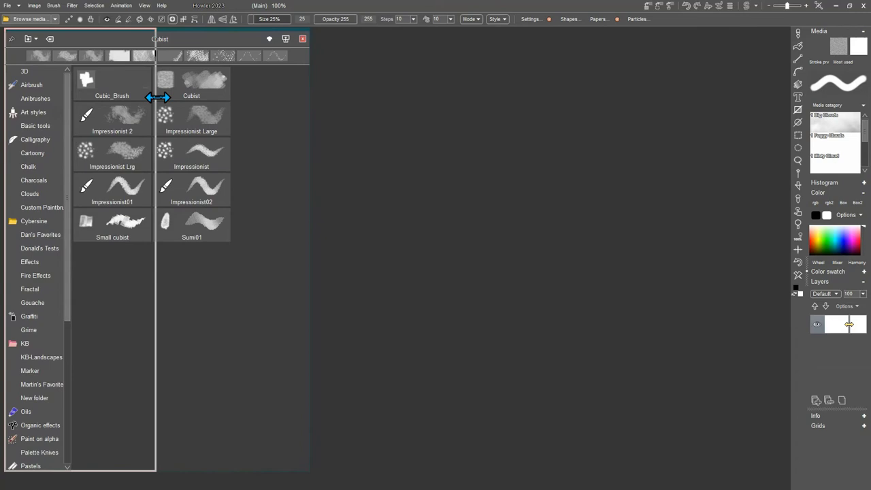
pyautogui.moveTo(158, 97); pyautogui.dragTo(157, 97)
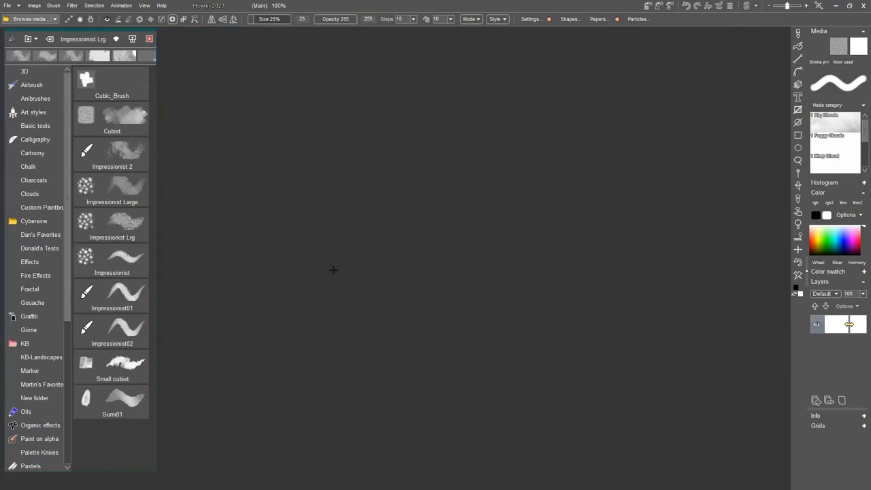
pyautogui.moveTo(156, 136); pyautogui.dragTo(350, 129)
pyautogui.click(311, 39)
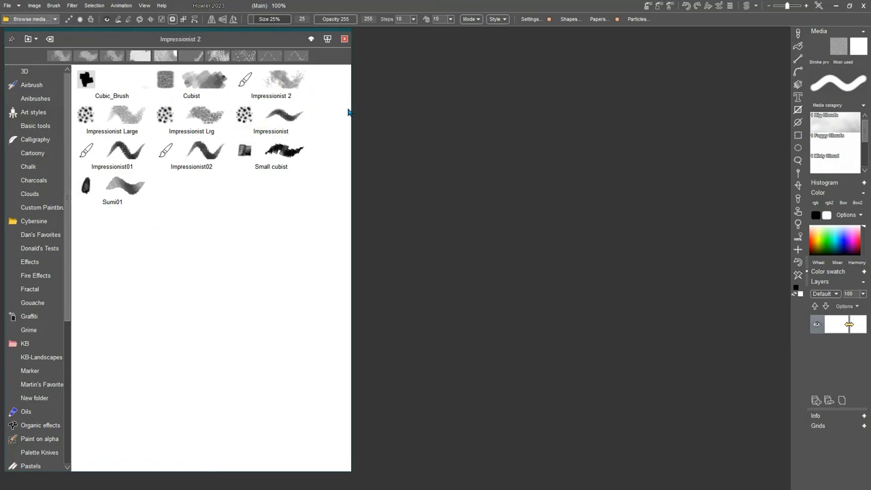
pyautogui.moveTo(349, 108); pyautogui.dragTo(156, 117)
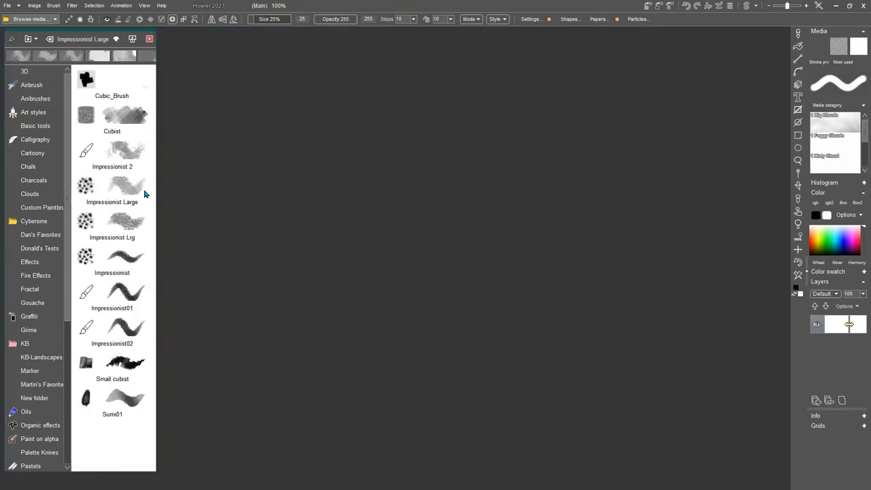
pyautogui.click(150, 39)
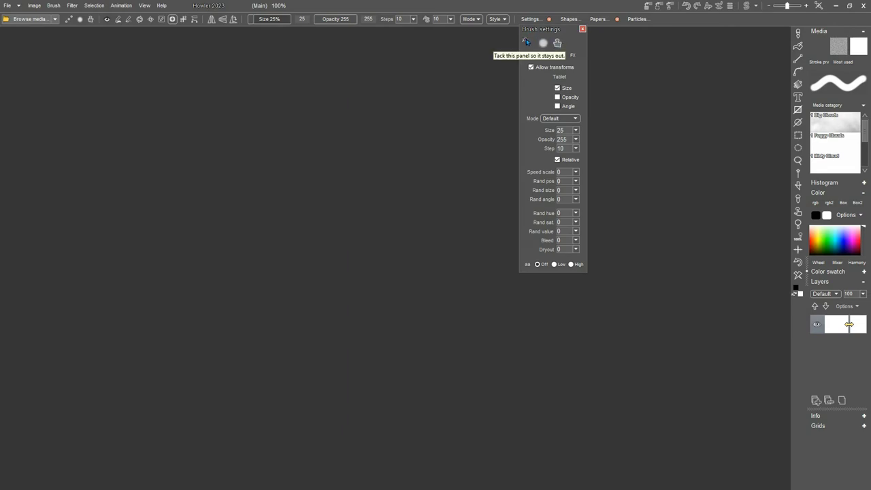
pyautogui.moveTo(538, 31)
pyautogui.mouseDown()
pyautogui.moveTo(702, 68)
pyautogui.moveTo(741, 35)
pyautogui.moveTo(172, 282)
pyautogui.moveTo(74, 233)
pyautogui.moveTo(34, 243)
pyautogui.moveTo(123, 213)
pyautogui.moveTo(44, 240)
pyautogui.mouseUp()
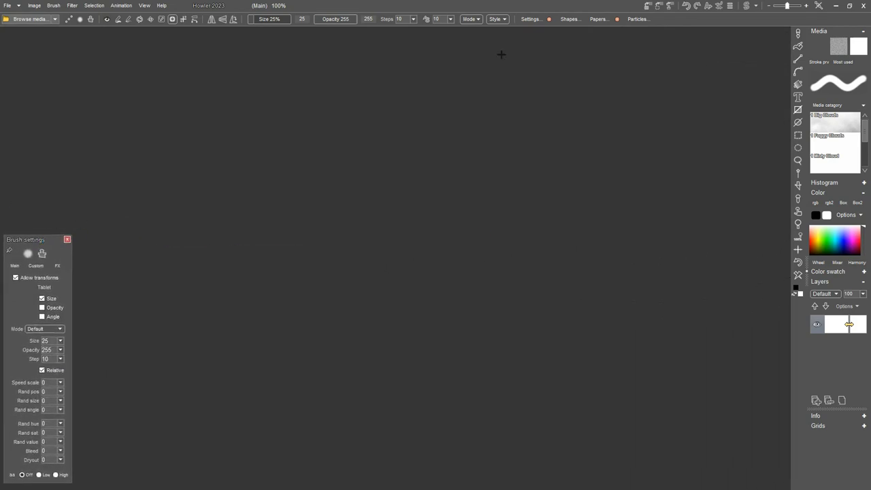
pyautogui.click(572, 20)
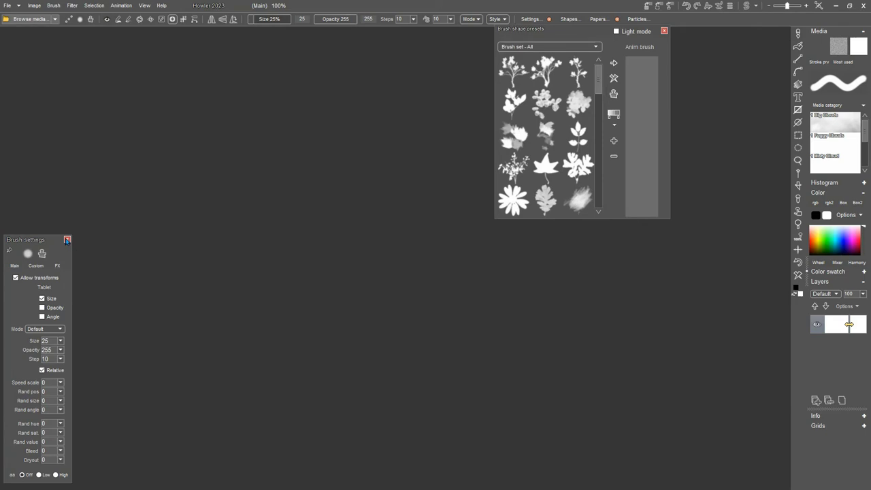
pyautogui.click(639, 19)
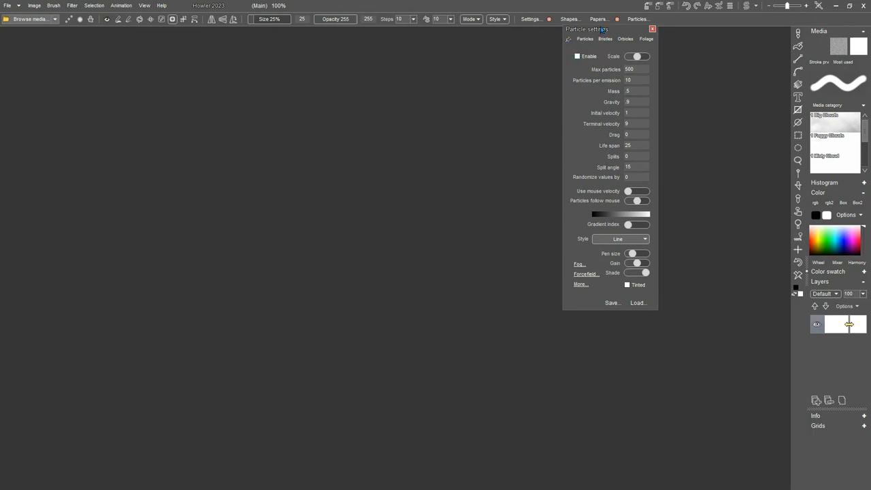
pyautogui.moveTo(602, 30); pyautogui.dragTo(600, 61)
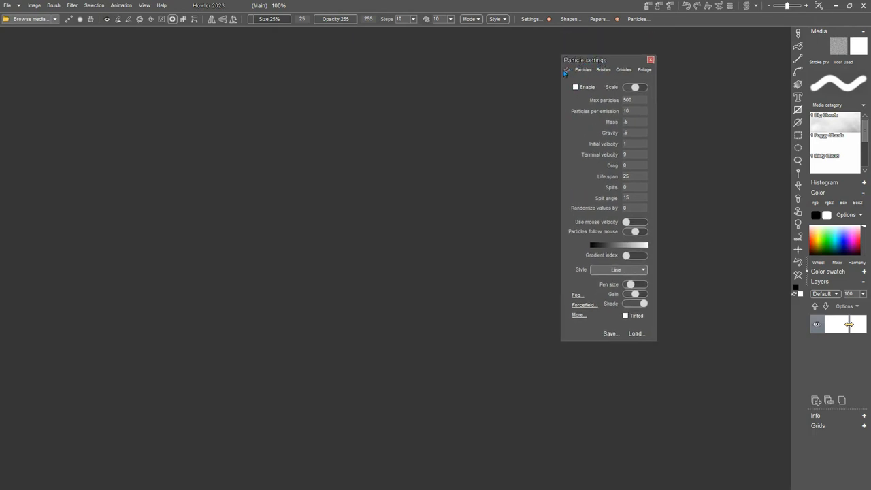
pyautogui.click(650, 59)
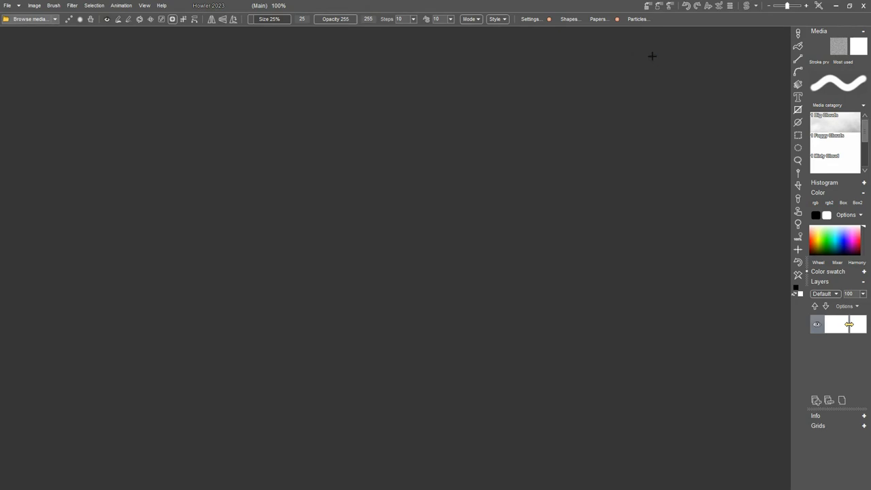
# - Collapse Media, briefly check Grids and Info, and leave Layers expanded showing its single white layer
pyautogui.click(863, 32)
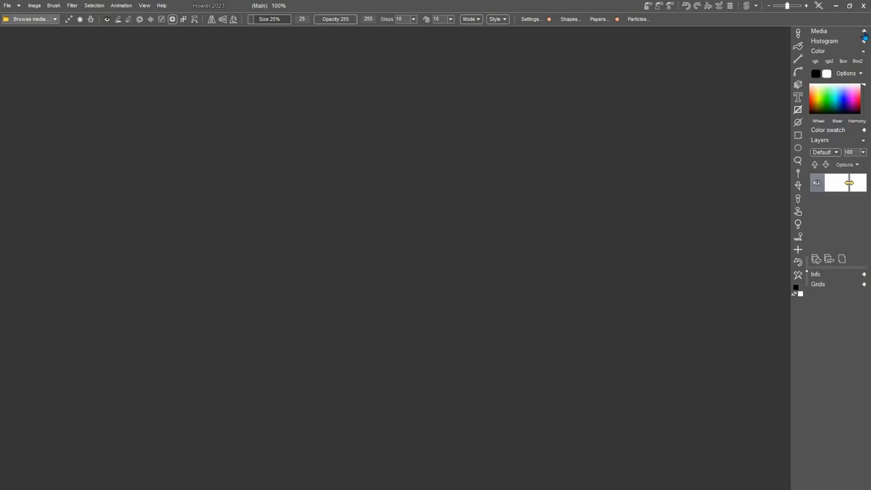
pyautogui.click(863, 141)
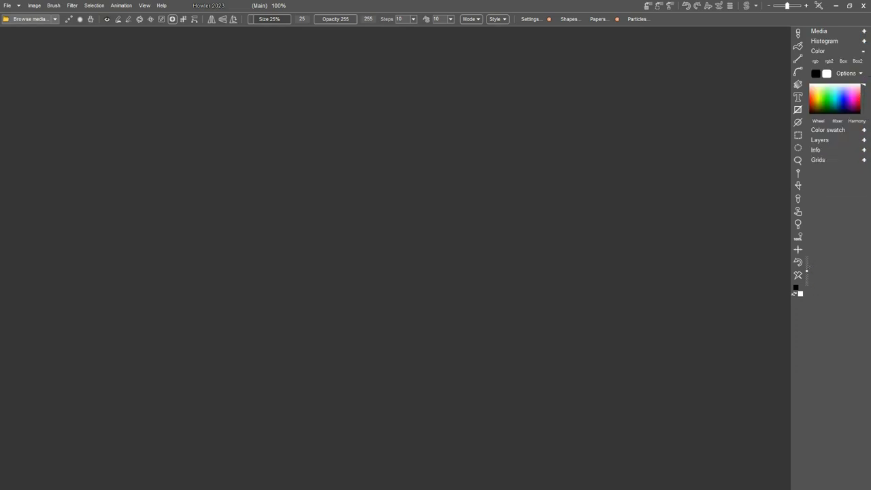
pyautogui.click(864, 160)
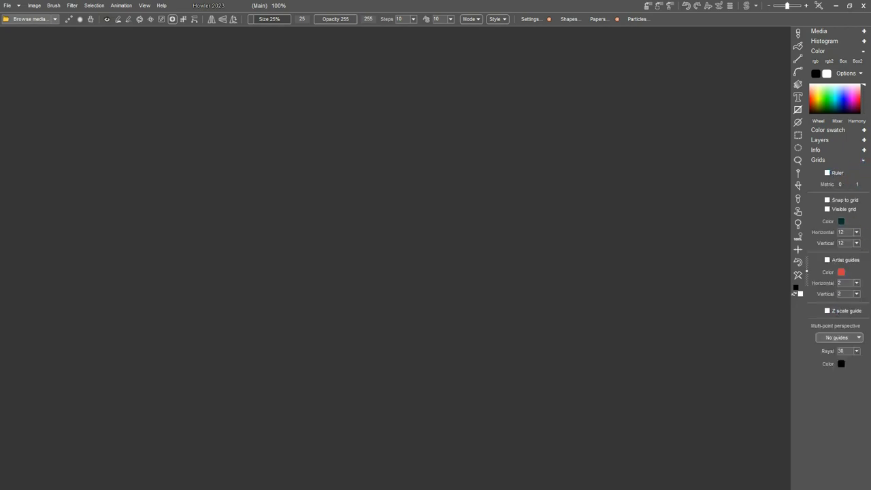
pyautogui.click(864, 161)
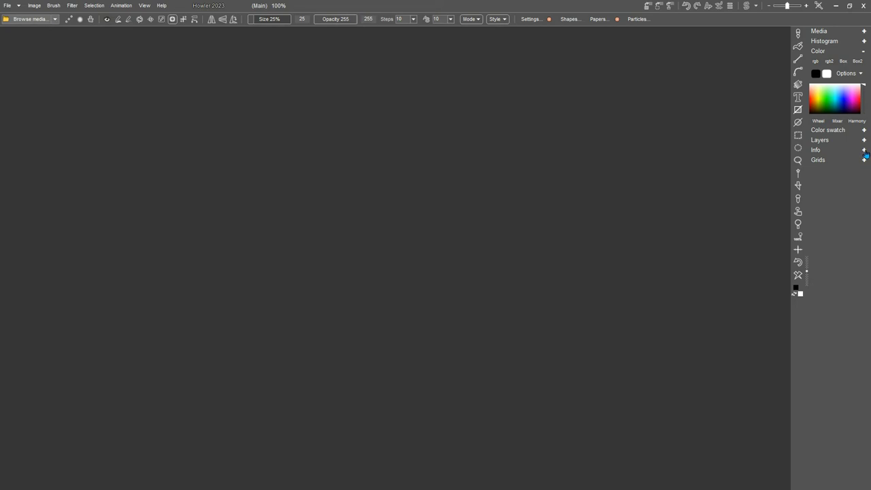
pyautogui.click(865, 150)
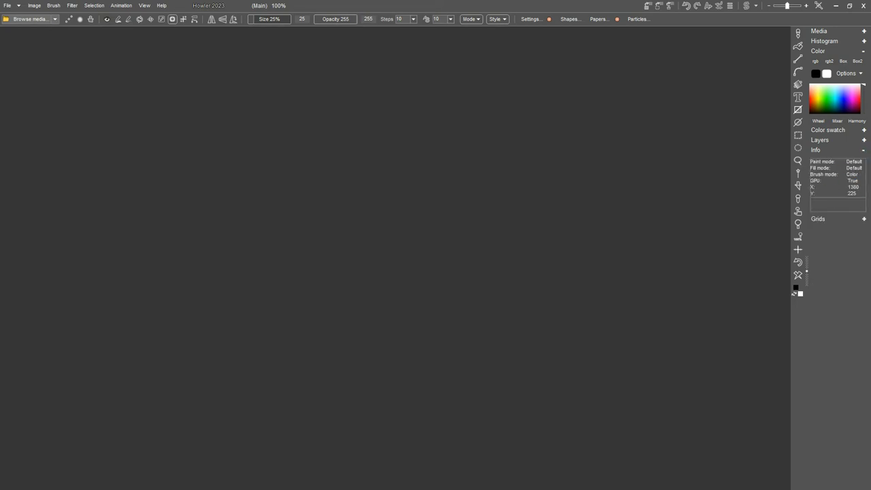
pyautogui.click(864, 151)
pyautogui.click(864, 139)
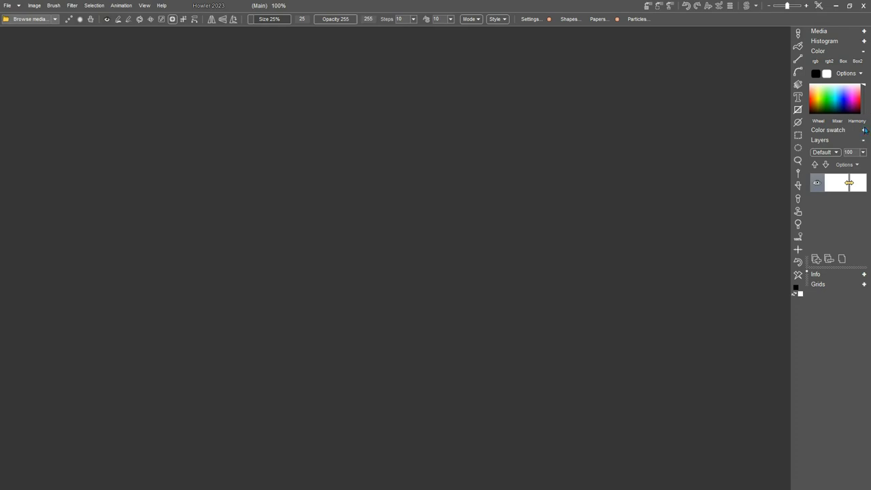
# - Browse the Color swatch palettes and its Wells and Themes views, then collapse the swatch panel
pyautogui.click(864, 130)
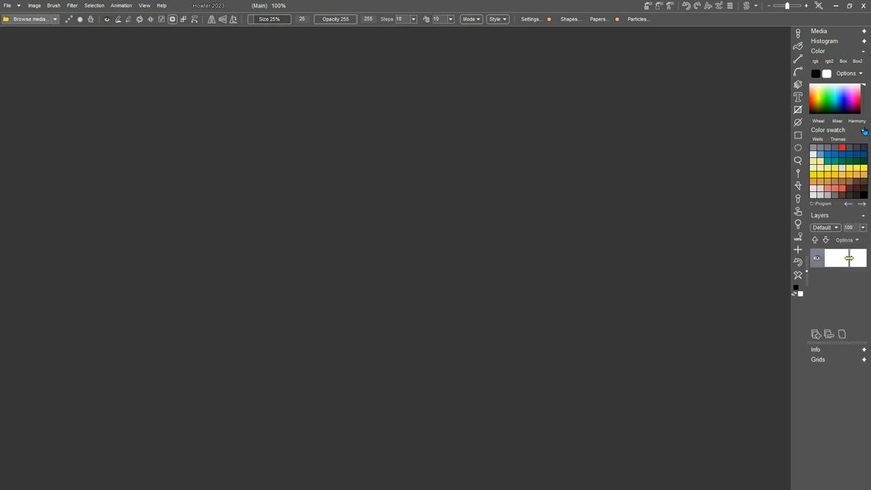
pyautogui.click(862, 204)
pyautogui.click(848, 204)
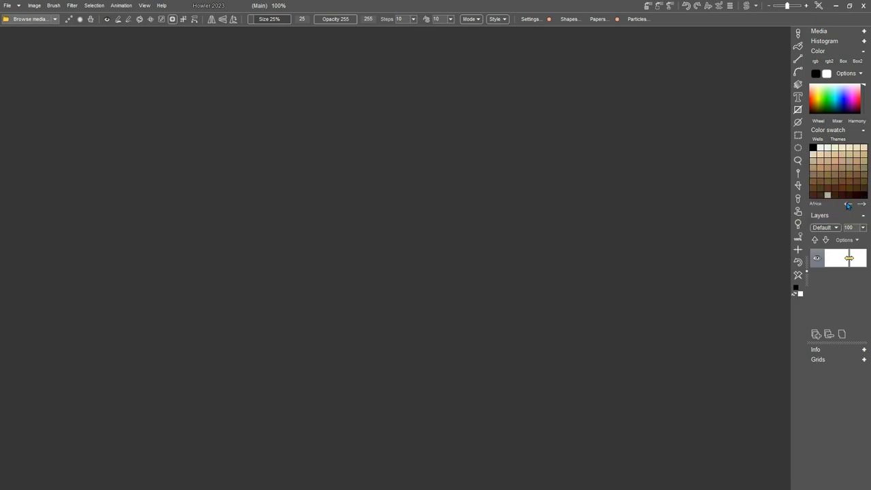
pyautogui.click(848, 205)
pyautogui.click(849, 205)
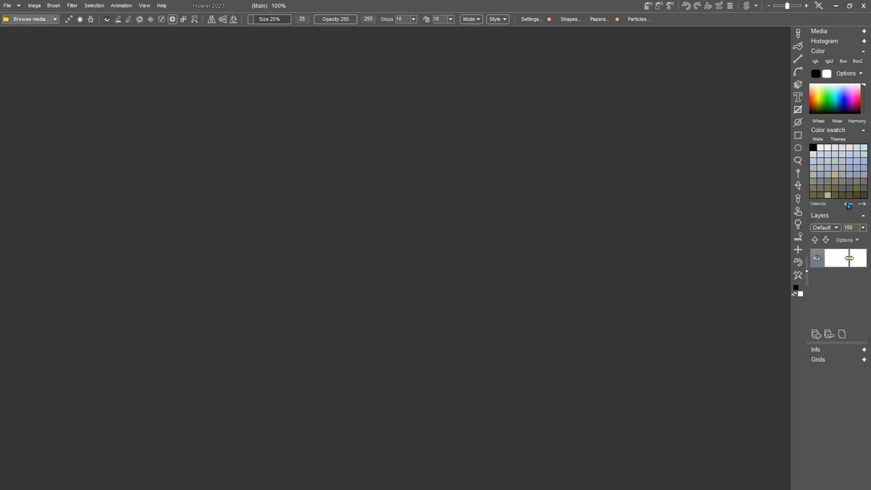
pyautogui.click(862, 204)
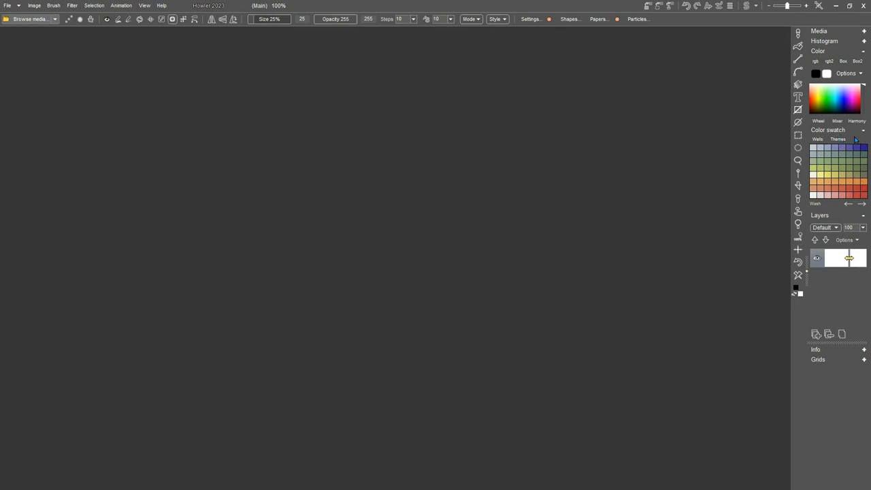
pyautogui.click(841, 140)
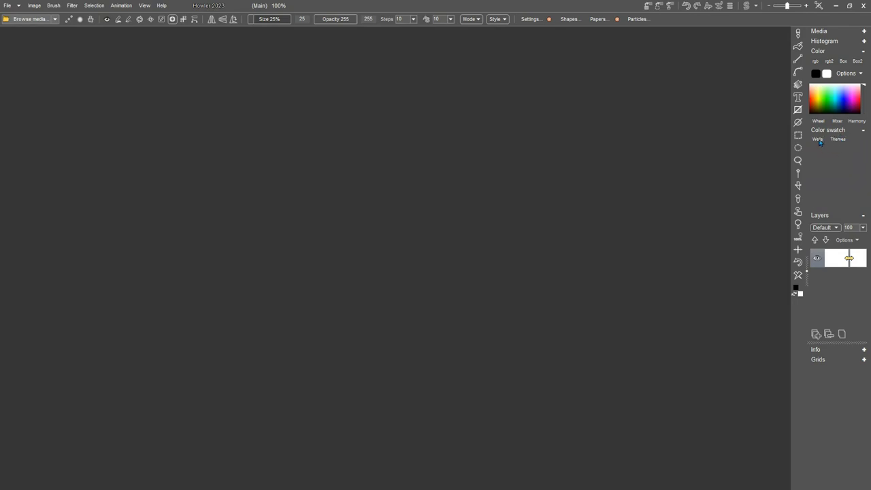
pyautogui.click(817, 139)
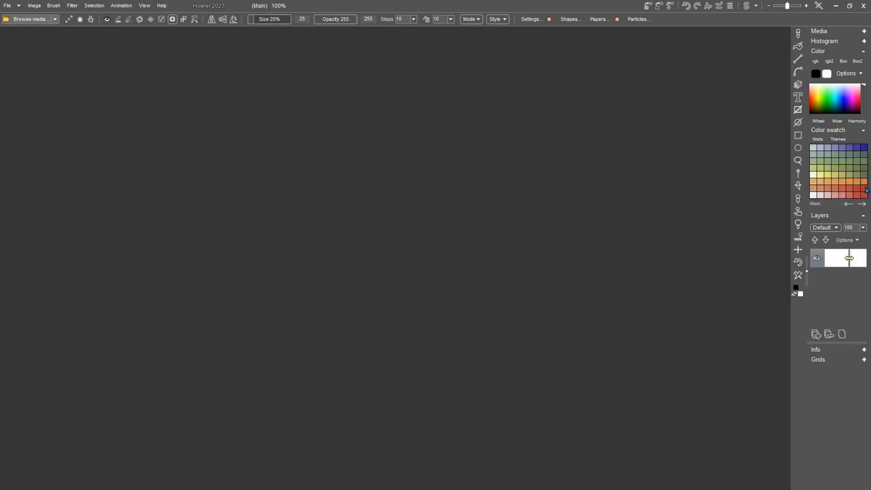
pyautogui.click(847, 205)
pyautogui.click(847, 205)
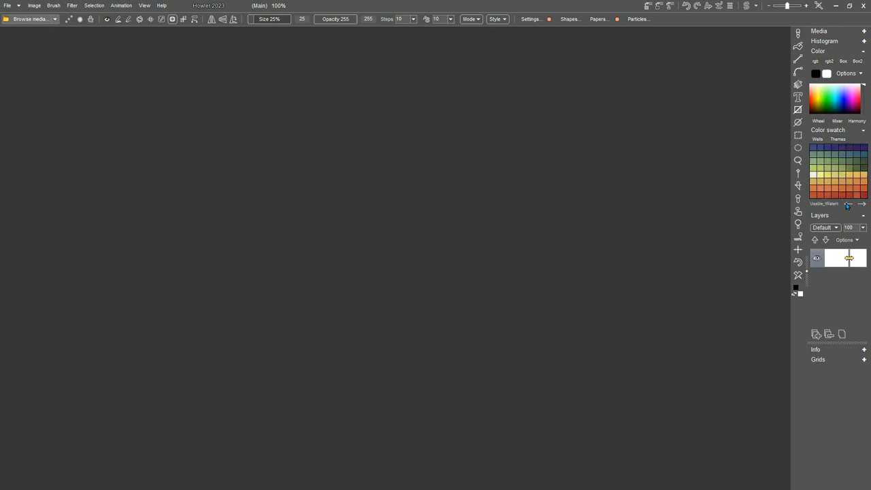
pyautogui.click(863, 131)
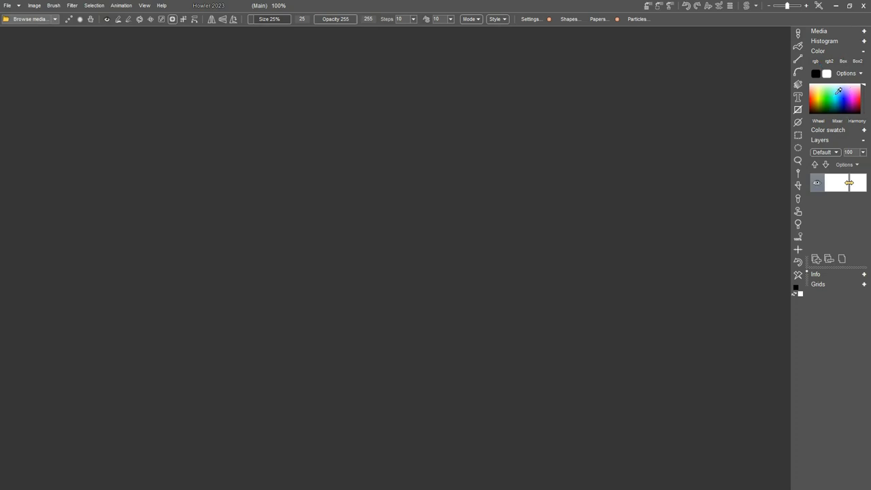
# - Try the rgb, rgb2, Box and Box2 colour pickers, setting the foreground colour to green
pyautogui.click(817, 62)
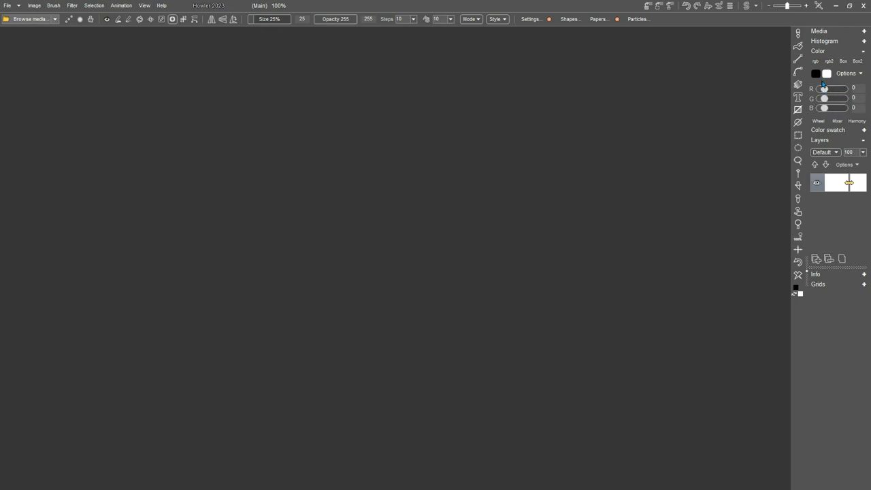
pyautogui.click(830, 62)
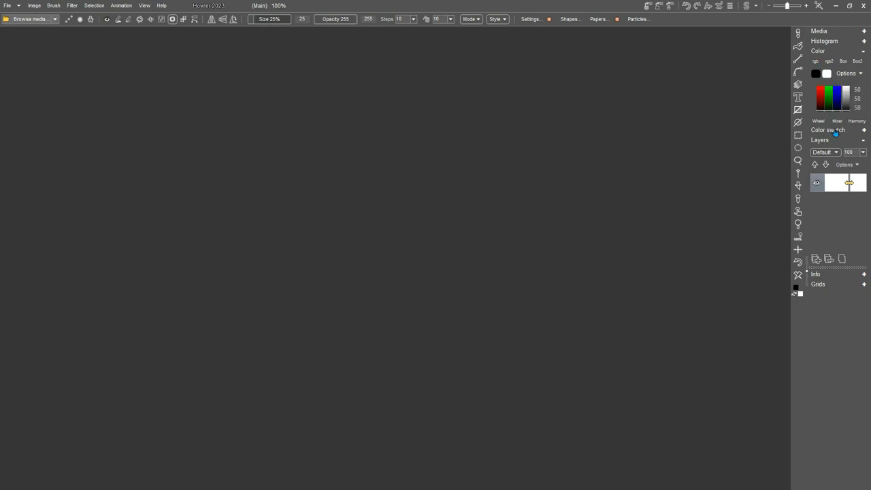
pyautogui.moveTo(824, 110)
pyautogui.mouseDown()
pyautogui.moveTo(831, 93)
pyautogui.moveTo(834, 115)
pyautogui.mouseUp()
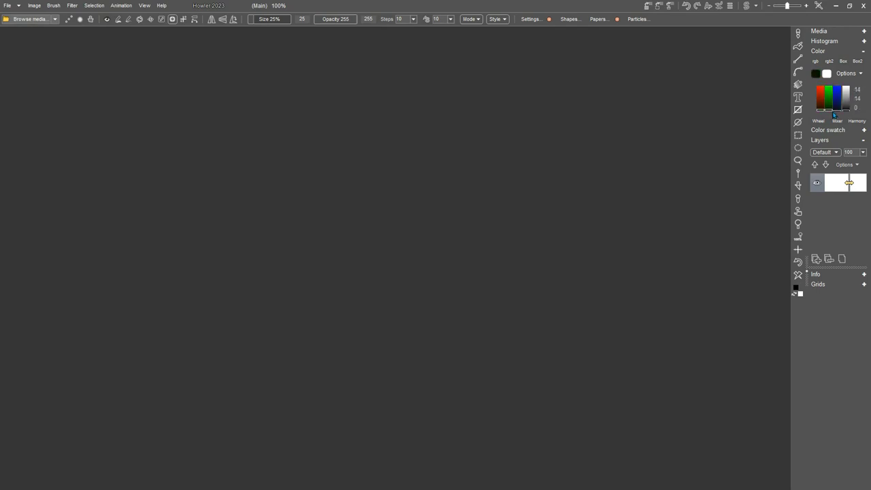
pyautogui.click(843, 62)
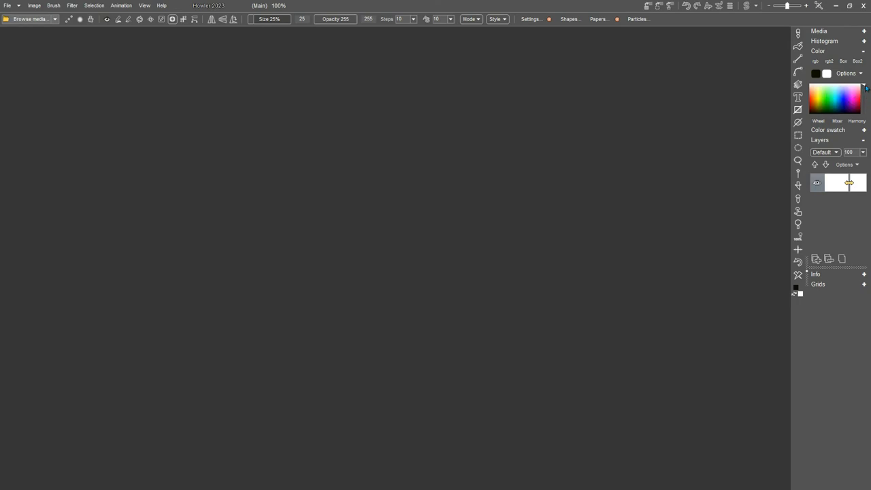
pyautogui.moveTo(866, 87)
pyautogui.mouseDown()
pyautogui.moveTo(865, 115)
pyautogui.moveTo(868, 89)
pyautogui.mouseUp()
pyautogui.click(859, 61)
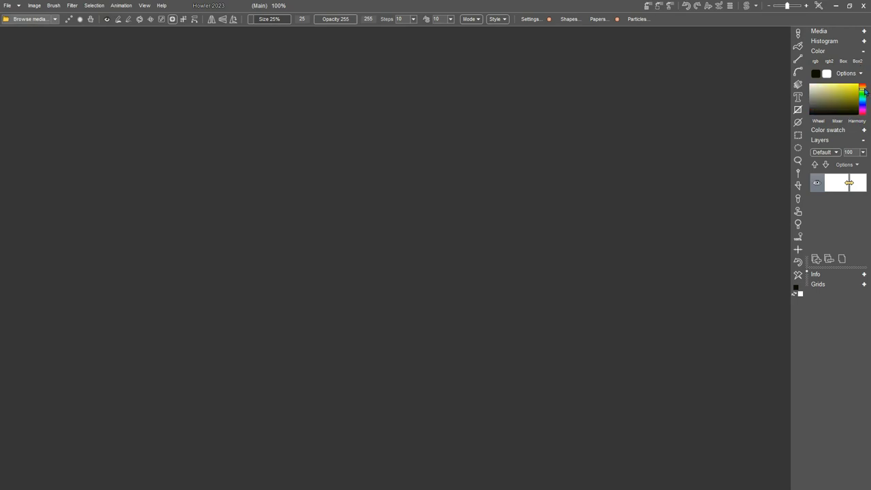
pyautogui.moveTo(865, 91)
pyautogui.mouseDown()
pyautogui.moveTo(864, 107)
pyautogui.moveTo(861, 89)
pyautogui.mouseUp()
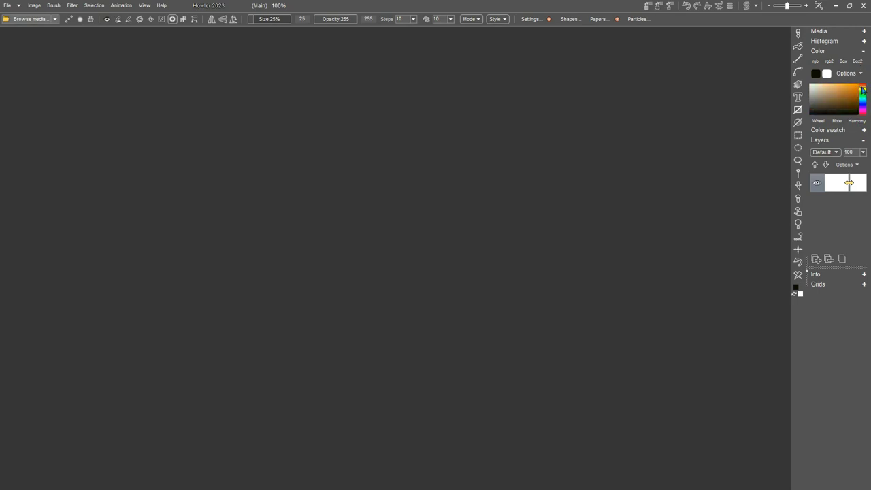
# - Try the Wheel, Mixer and Harmony pickers, and check the list of extra colour pickers
pyautogui.click(819, 122)
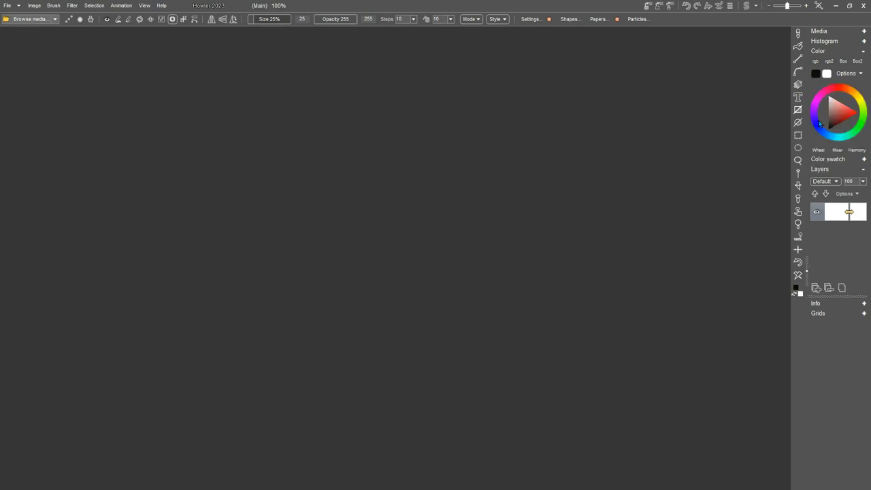
pyautogui.click(837, 150)
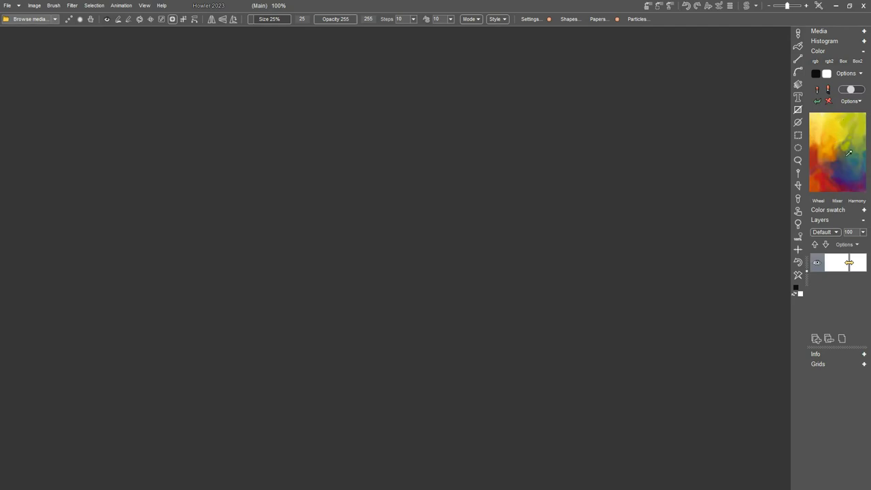
pyautogui.moveTo(844, 152); pyautogui.dragTo(852, 140)
pyautogui.click(859, 201)
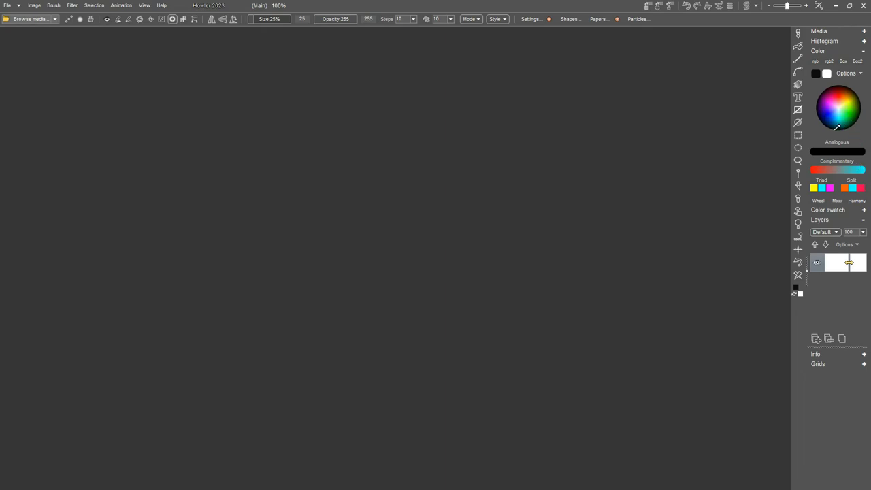
pyautogui.click(861, 74)
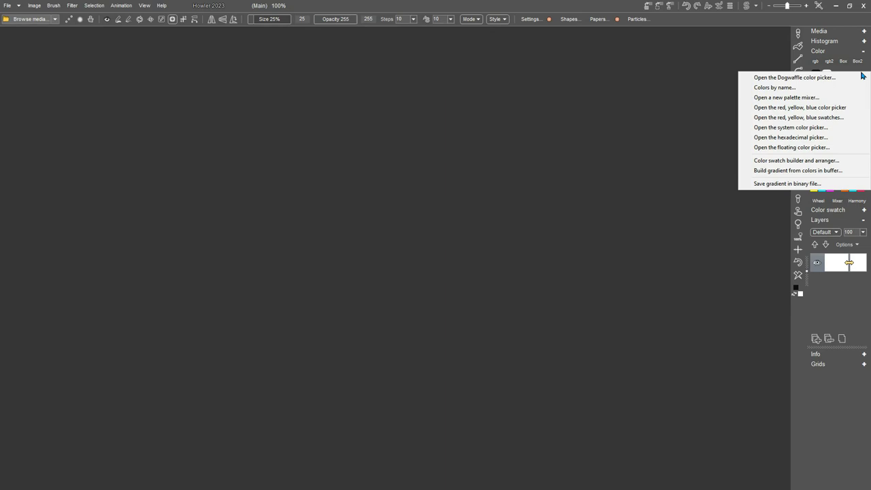
pyautogui.click(827, 23)
# - Collapse the Color panel, briefly expand the Histogram, and expand the Media panel
pyautogui.click(864, 52)
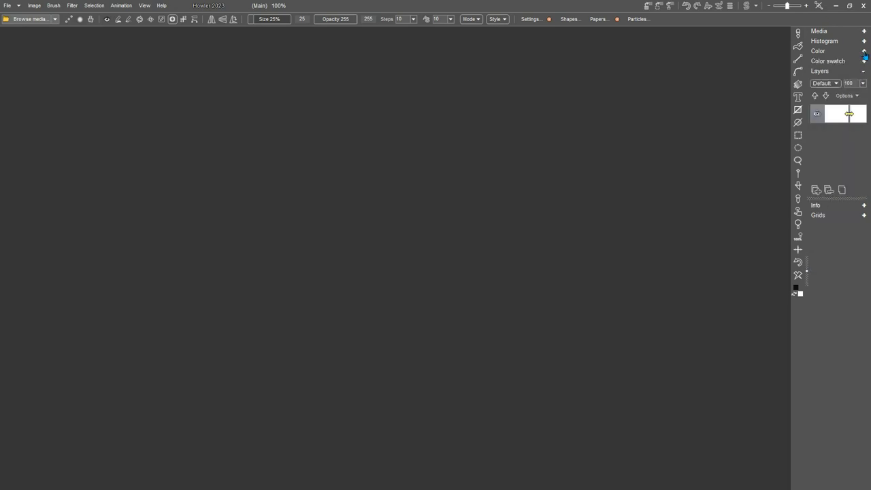
pyautogui.click(864, 41)
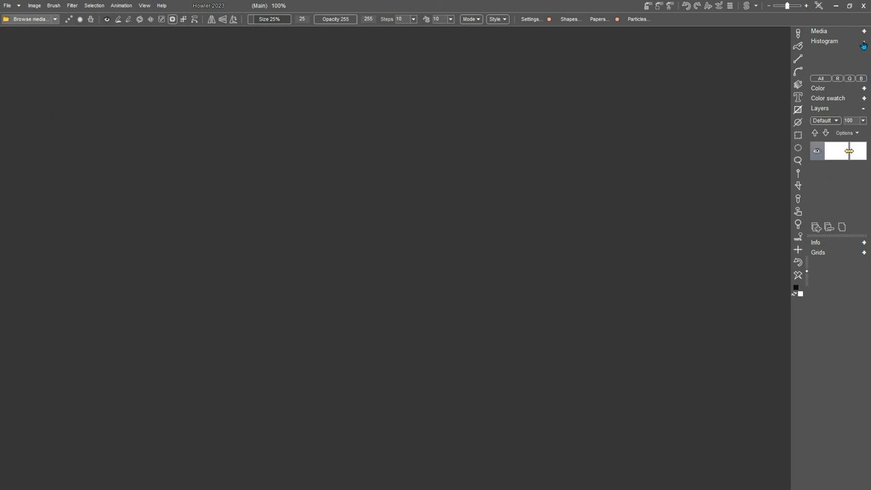
pyautogui.click(864, 42)
pyautogui.click(865, 31)
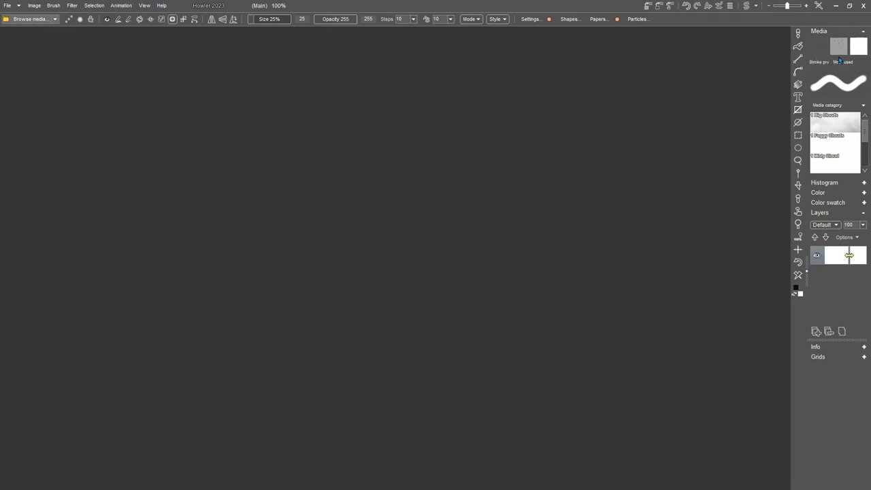
# - Check the Papers settings, toggle swap image mixing and its actions menu, and view Media categories
pyautogui.click(839, 46)
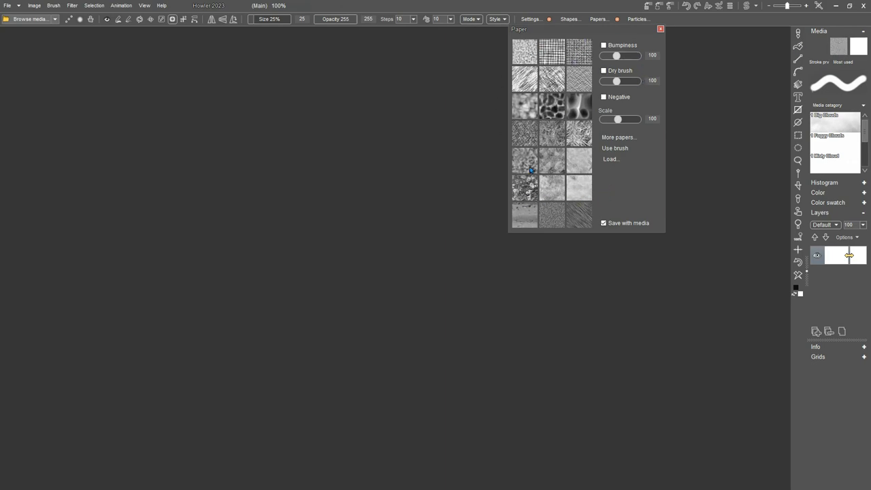
pyautogui.click(659, 30)
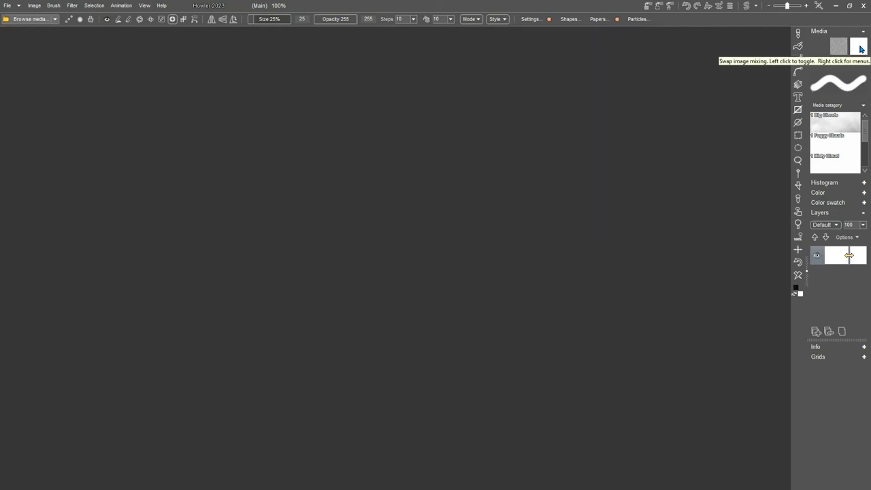
pyautogui.click(860, 48)
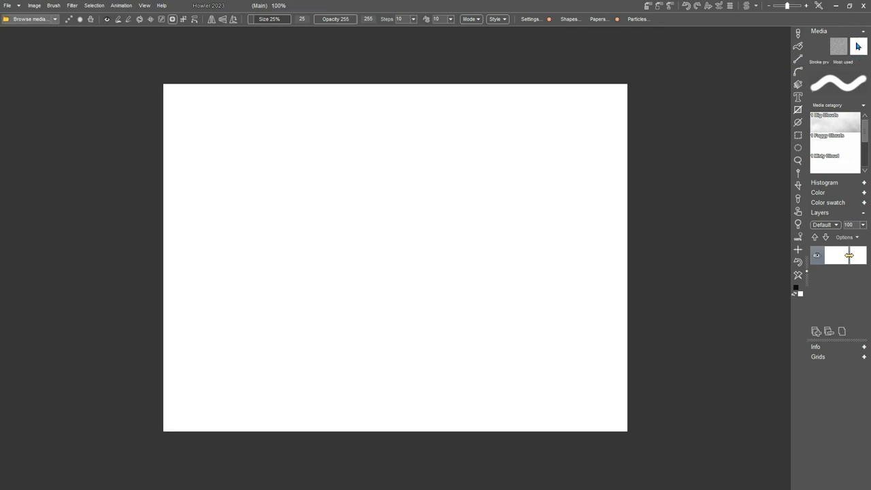
pyautogui.rightClick(858, 46)
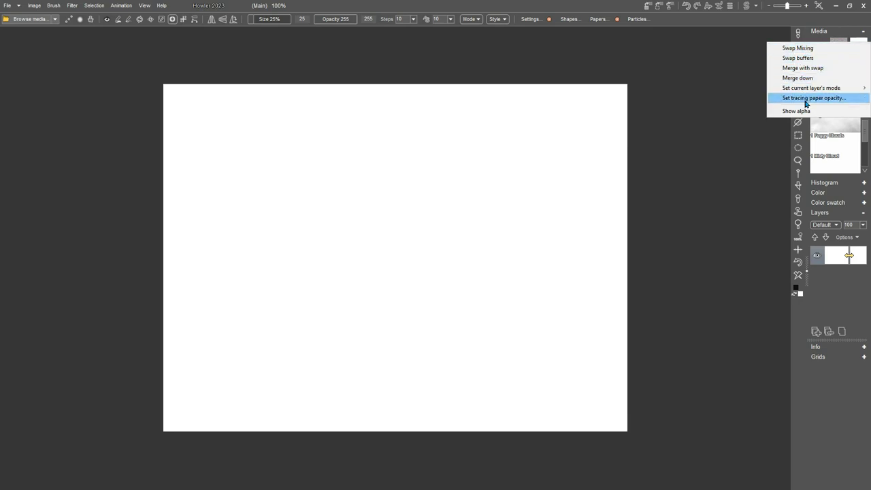
pyautogui.click(839, 22)
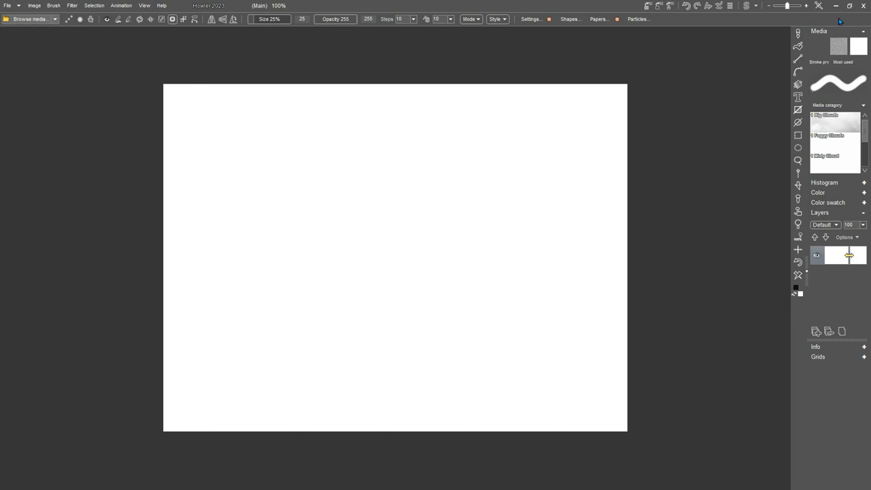
pyautogui.click(863, 106)
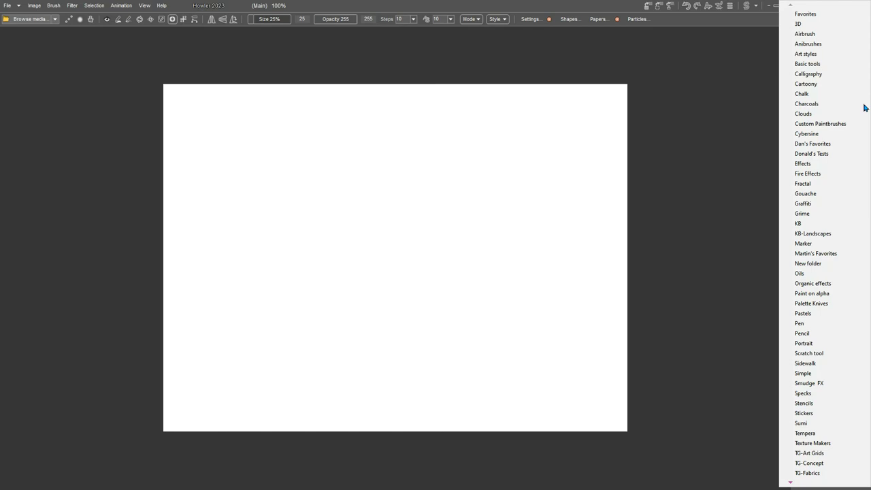
pyautogui.click(747, 22)
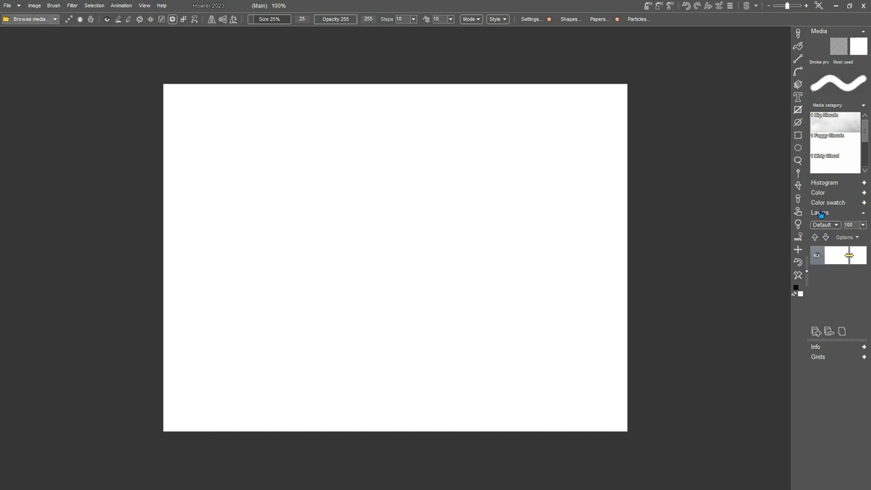
# - Turn off the swap/main relationship marker in the Layers panel options
pyautogui.click(855, 237)
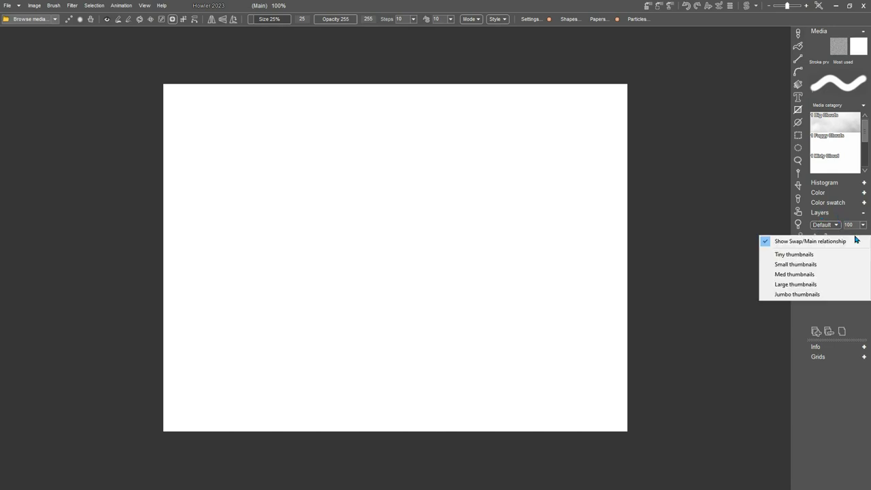
pyautogui.click(766, 244)
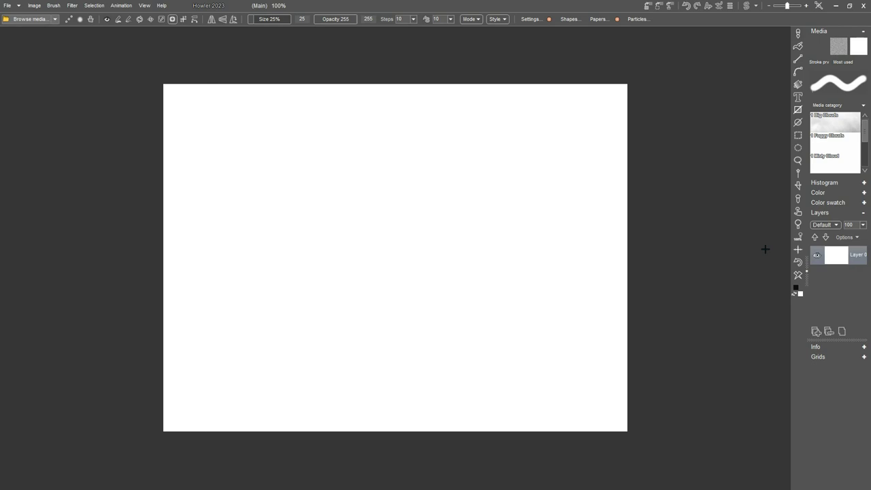
pyautogui.click(855, 238)
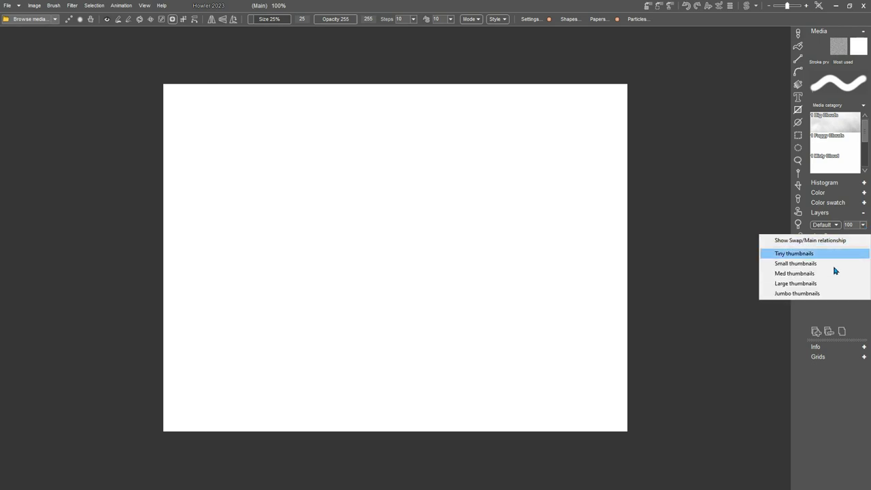
pyautogui.click(841, 310)
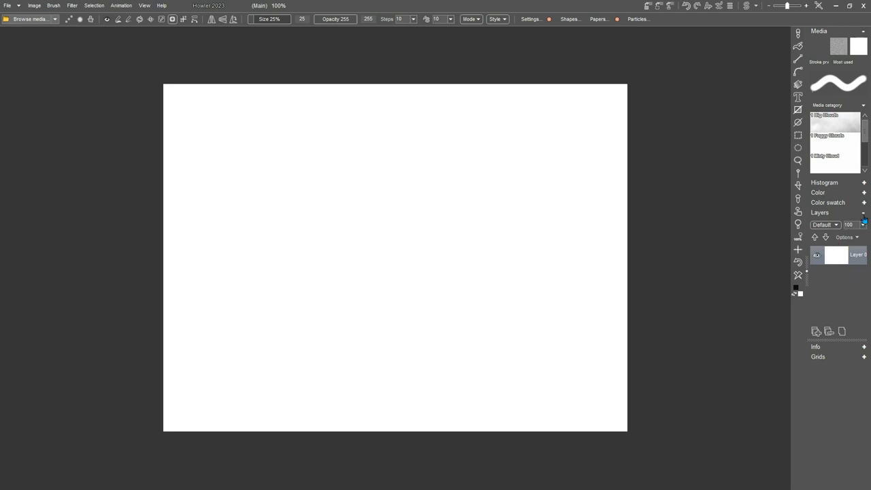
# - Try each layer thumbnail size in turn: tiny, small, medium, large and jumbo
pyautogui.click(856, 238)
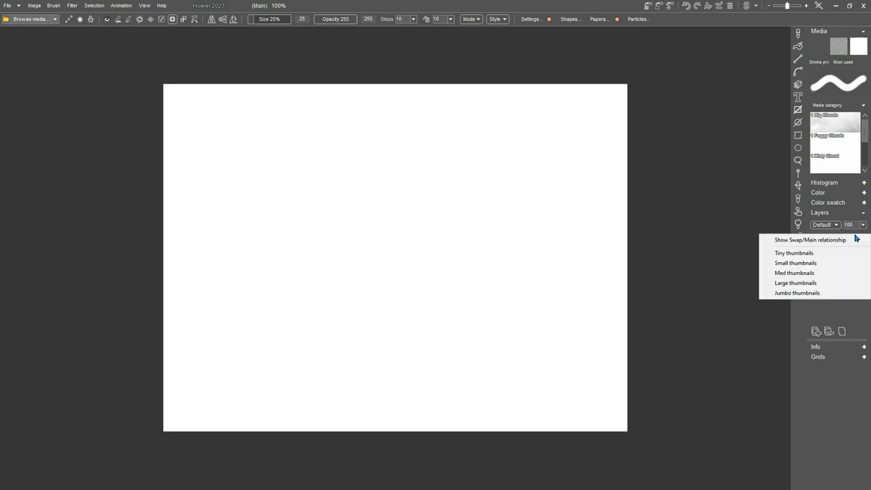
pyautogui.click(809, 254)
pyautogui.click(855, 238)
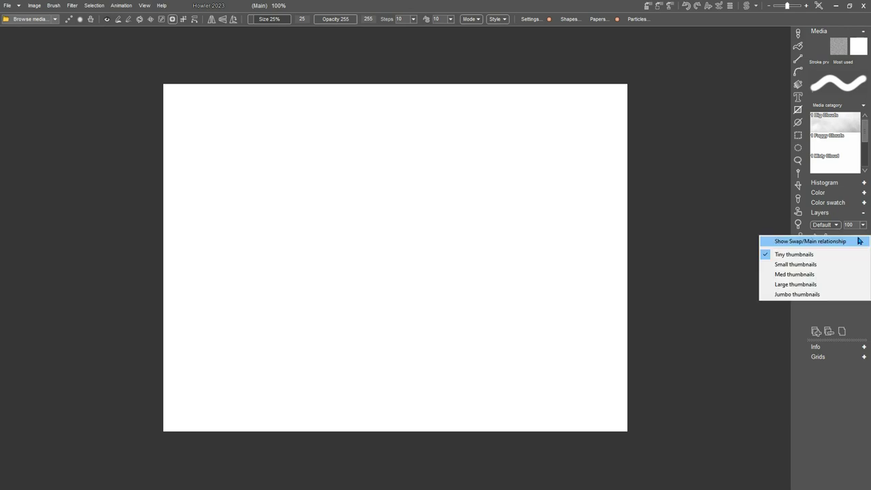
pyautogui.click(795, 266)
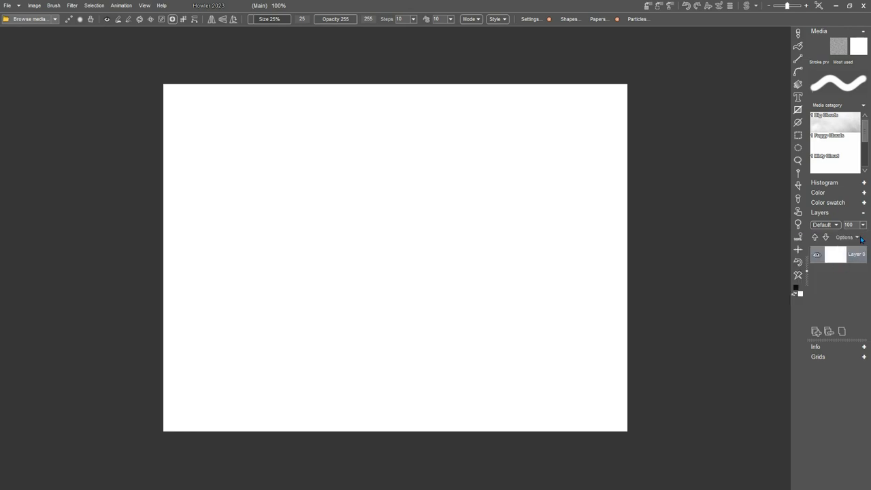
pyautogui.click(857, 237)
pyautogui.click(807, 274)
pyautogui.click(857, 237)
pyautogui.click(803, 285)
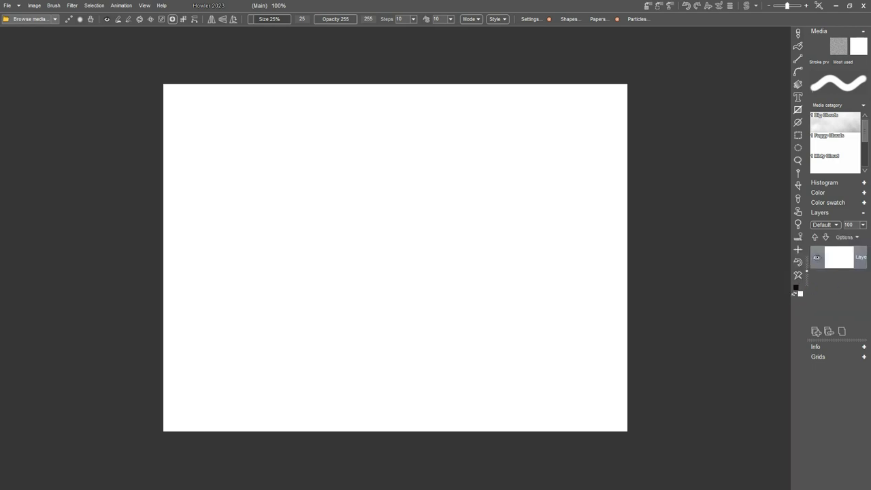
pyautogui.click(858, 237)
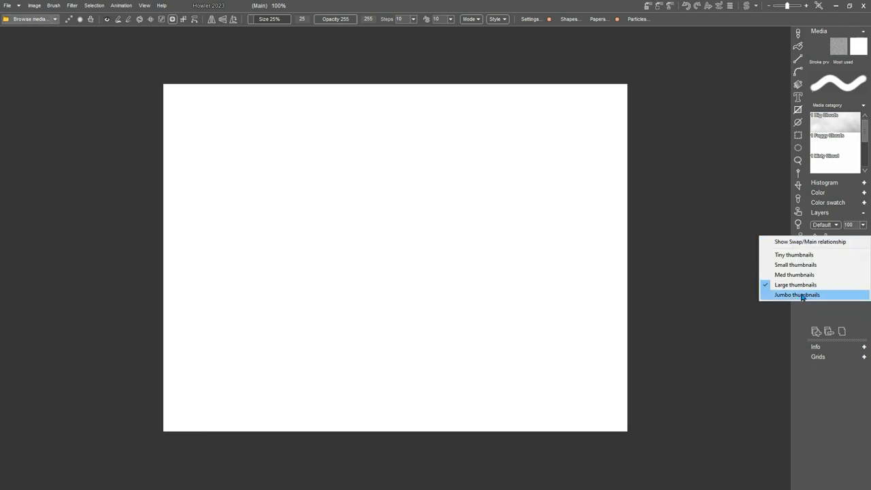
pyautogui.click(802, 294)
# - Set layer thumbnails back to Large and enable Show Swap/Main relationship
pyautogui.click(857, 238)
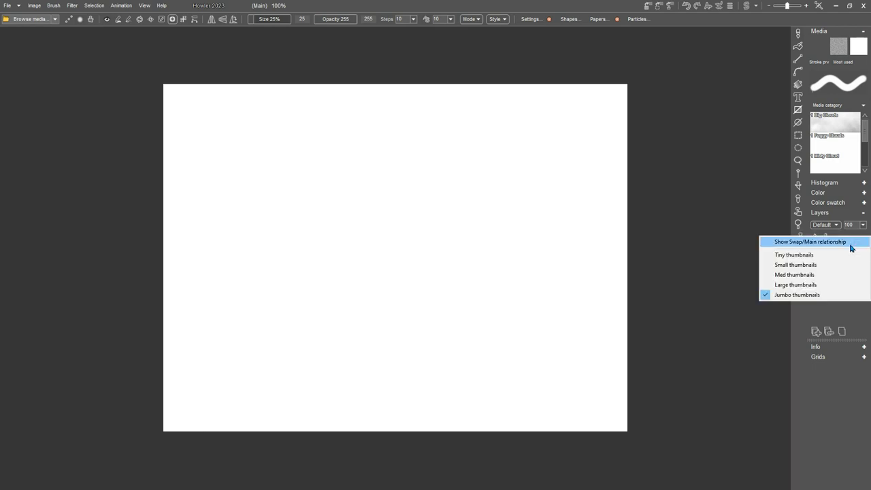
pyautogui.click(805, 285)
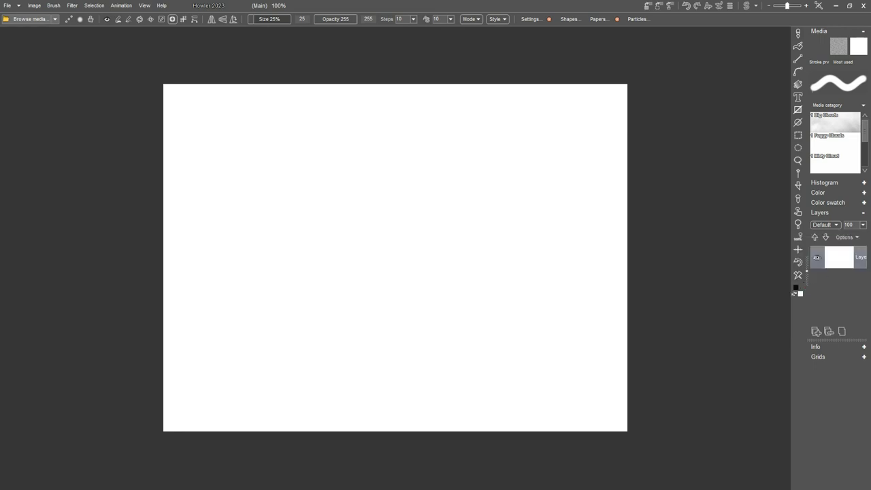
pyautogui.click(858, 237)
pyautogui.click(806, 241)
# - Expand the Color panel and switch its picker to the Box spectrum
pyautogui.click(864, 192)
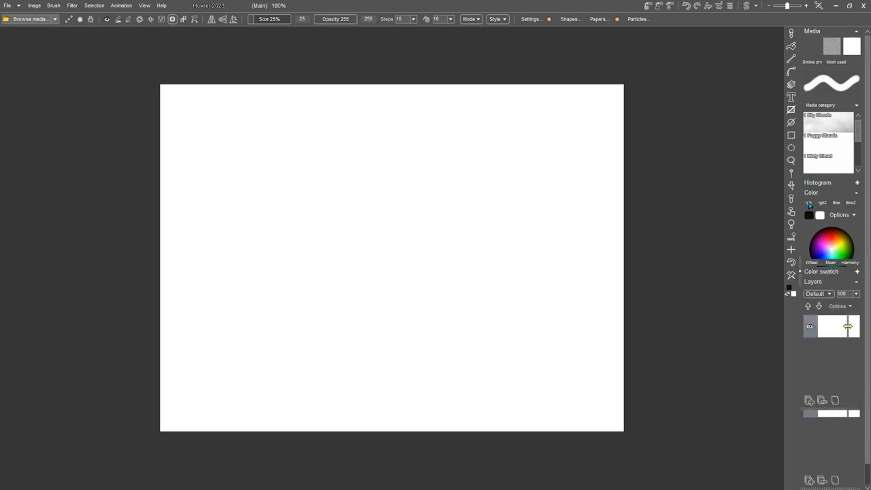
pyautogui.click(843, 206)
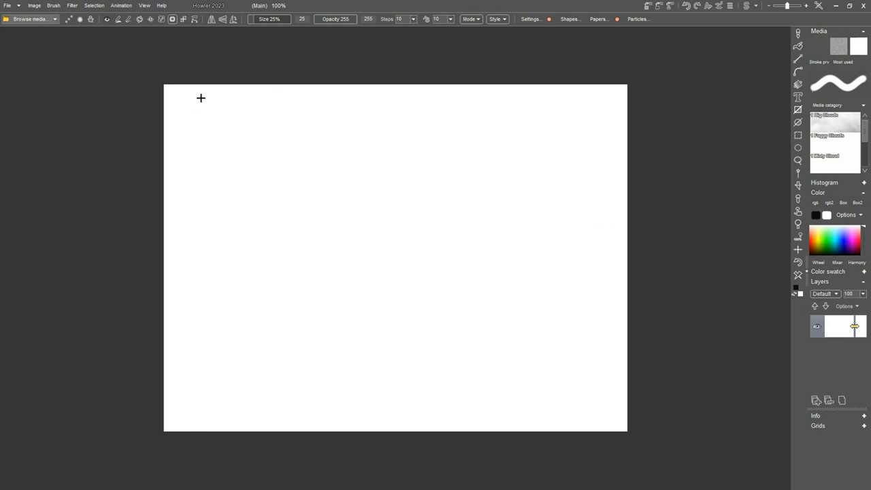
pyautogui.click(161, 6)
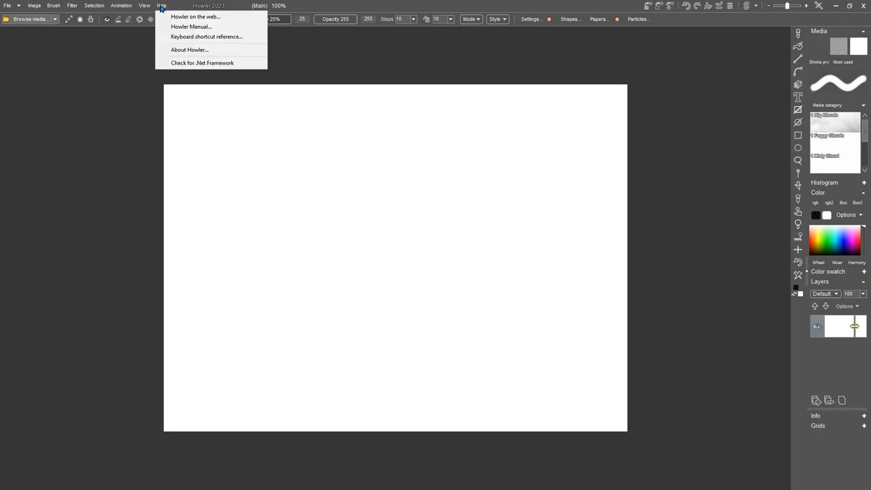
pyautogui.click(220, 37)
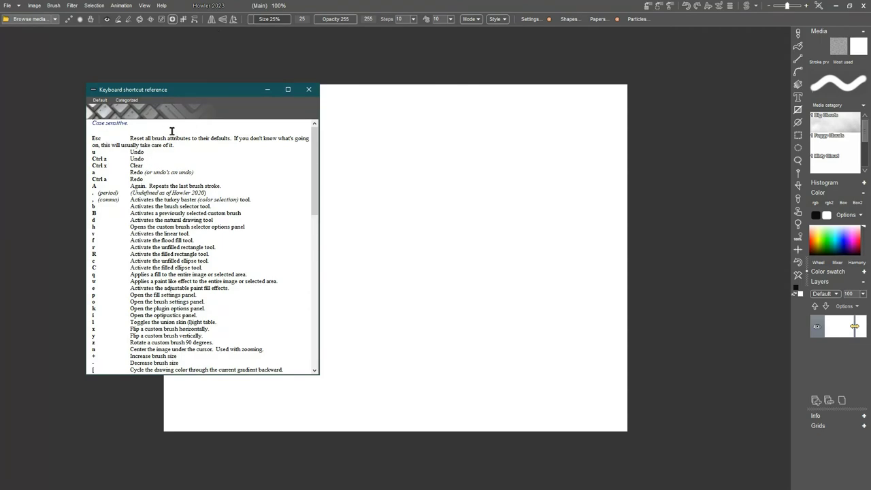
pyautogui.moveTo(314, 147)
pyautogui.mouseDown()
pyautogui.moveTo(316, 272)
pyautogui.moveTo(314, 143)
pyautogui.mouseUp()
pyautogui.click(309, 90)
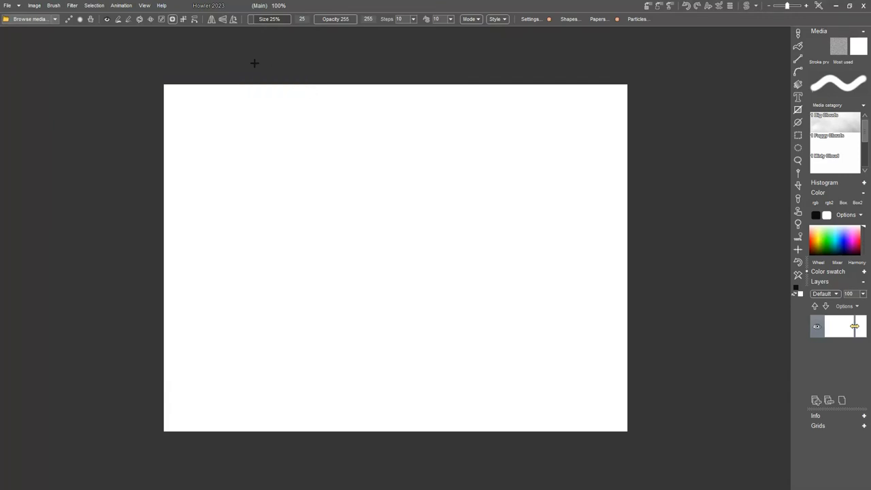
pyautogui.click(145, 6)
pyautogui.click(181, 16)
pyautogui.click(161, 5)
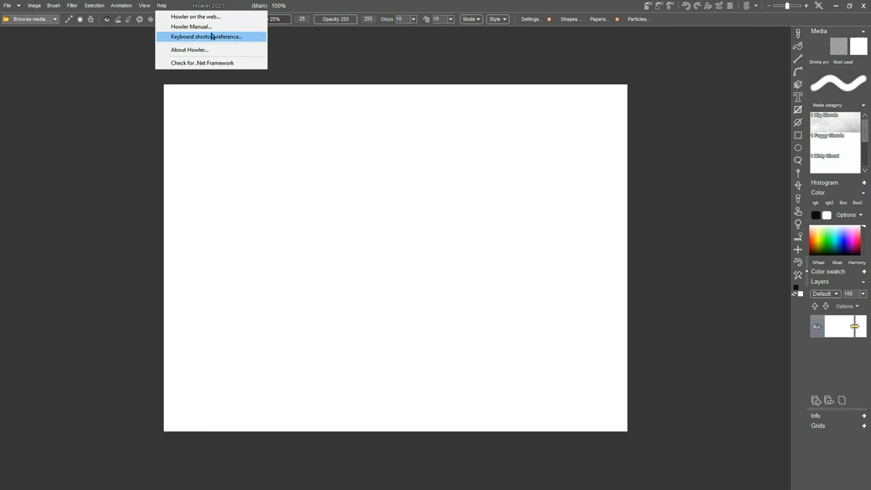
pyautogui.click(194, 38)
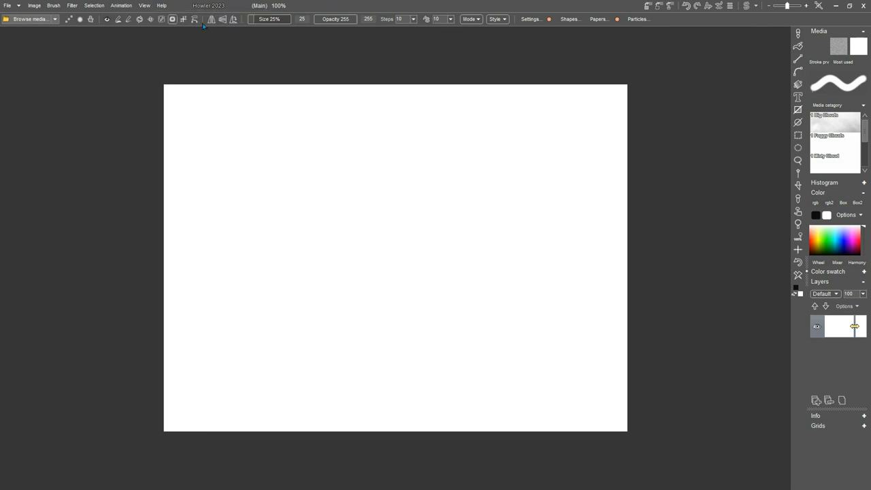
# - Start a new document from the File menu, choosing Close at the prompt
pyautogui.click(7, 6)
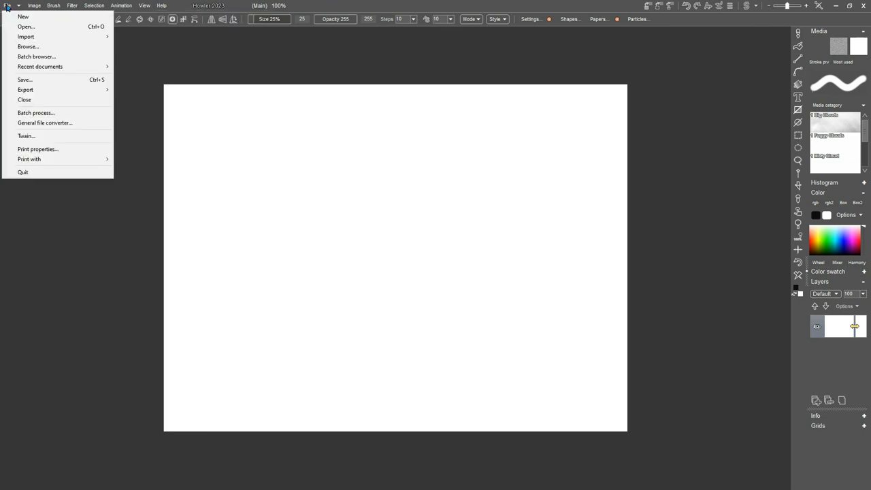
pyautogui.click(23, 15)
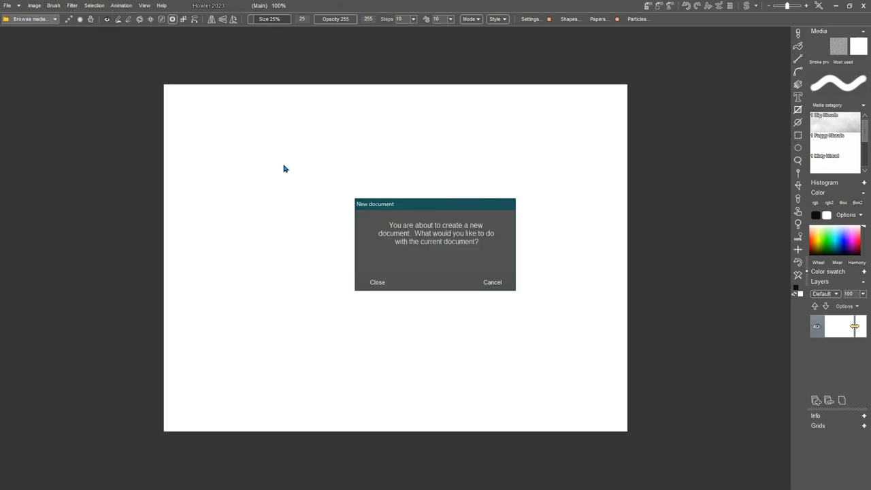
pyautogui.click(376, 282)
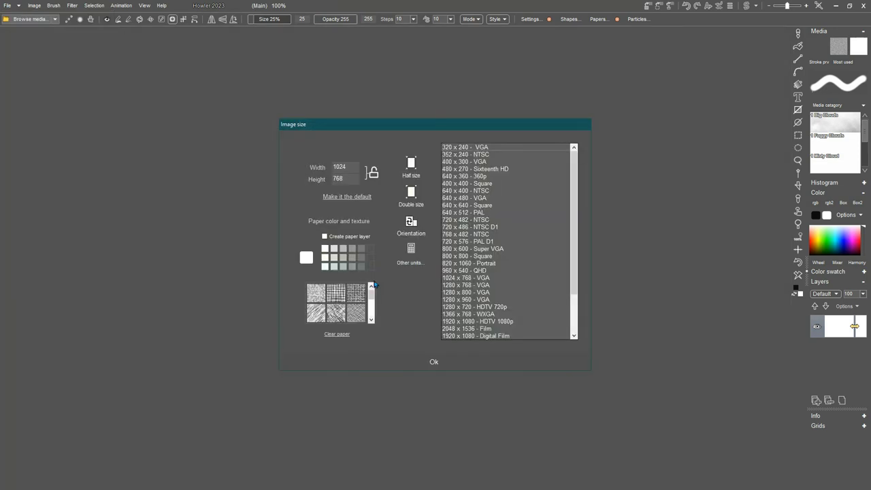
# - Move the Image size dialog up and left and browse its preset size list
pyautogui.moveTo(404, 123); pyautogui.dragTo(269, 82)
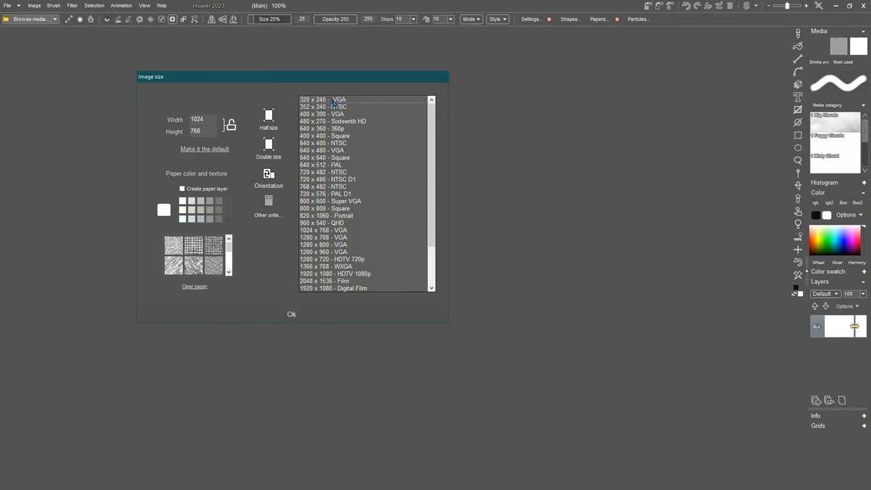
pyautogui.moveTo(431, 157); pyautogui.dragTo(430, 234)
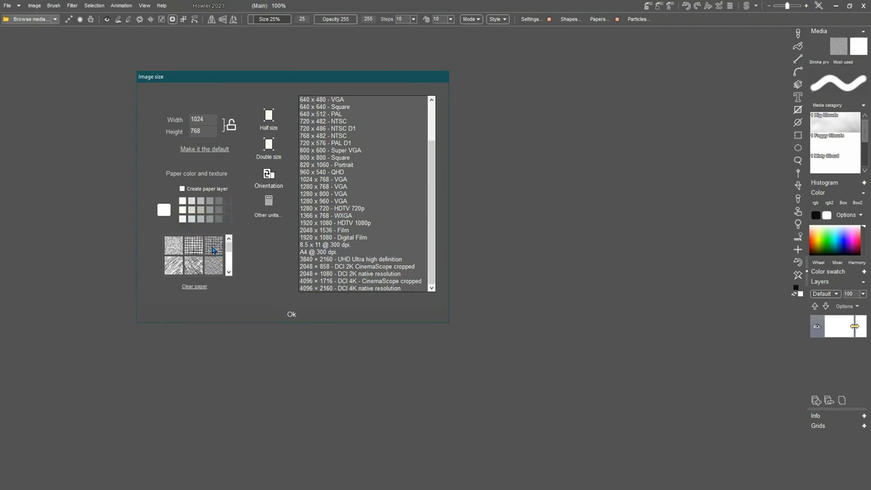
pyautogui.moveTo(229, 245)
pyautogui.mouseDown()
pyautogui.moveTo(229, 271)
pyautogui.moveTo(228, 250)
pyautogui.mouseUp()
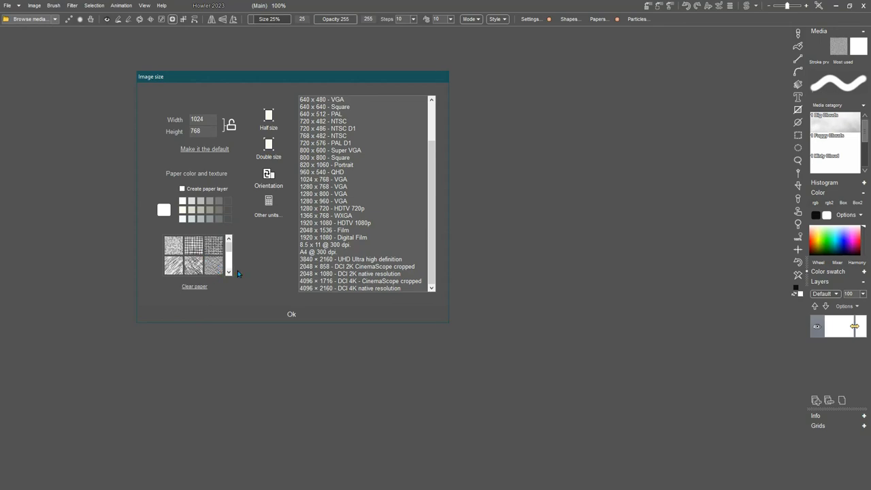
# - Create the 1024×768 canvas, then test tablet pressure calibration with a stroke and close it
pyautogui.click(291, 315)
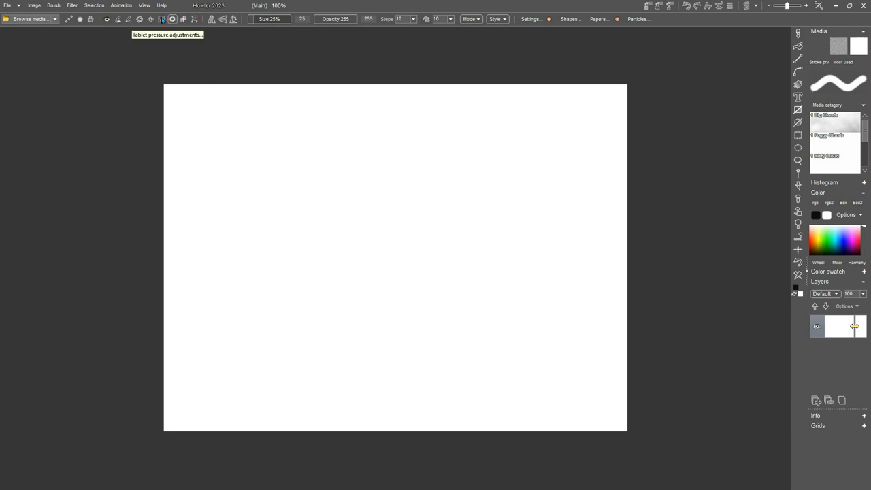
pyautogui.click(162, 19)
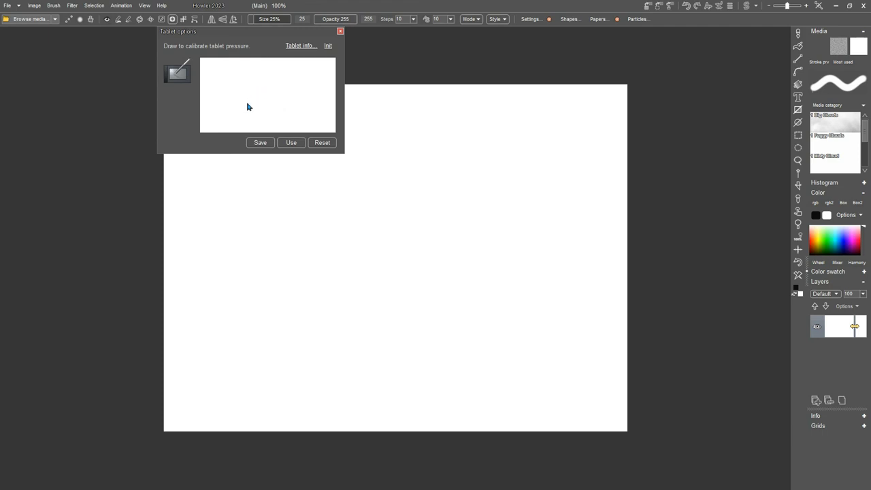
pyautogui.moveTo(254, 106)
pyautogui.mouseDown()
pyautogui.moveTo(286, 97)
pyautogui.moveTo(280, 79)
pyautogui.moveTo(263, 109)
pyautogui.moveTo(298, 104)
pyautogui.moveTo(262, 81)
pyautogui.moveTo(237, 101)
pyautogui.moveTo(248, 110)
pyautogui.moveTo(286, 92)
pyautogui.moveTo(272, 83)
pyautogui.moveTo(293, 108)
pyautogui.mouseUp()
pyautogui.click(340, 32)
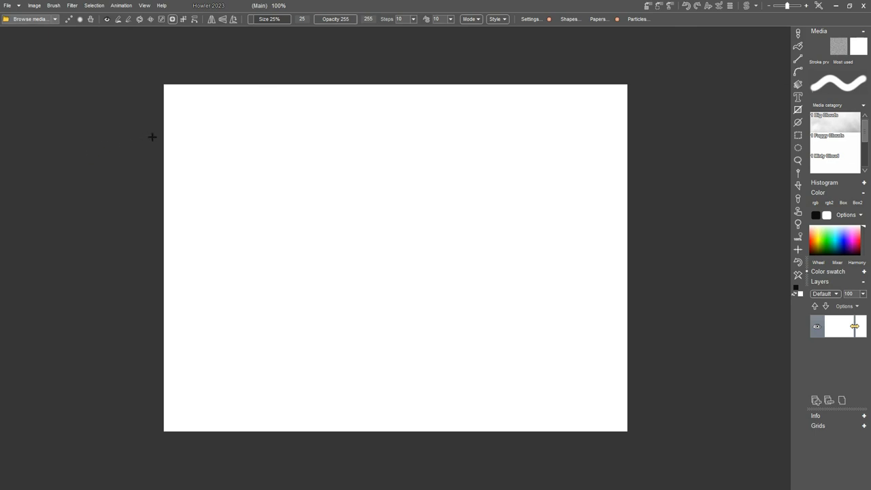